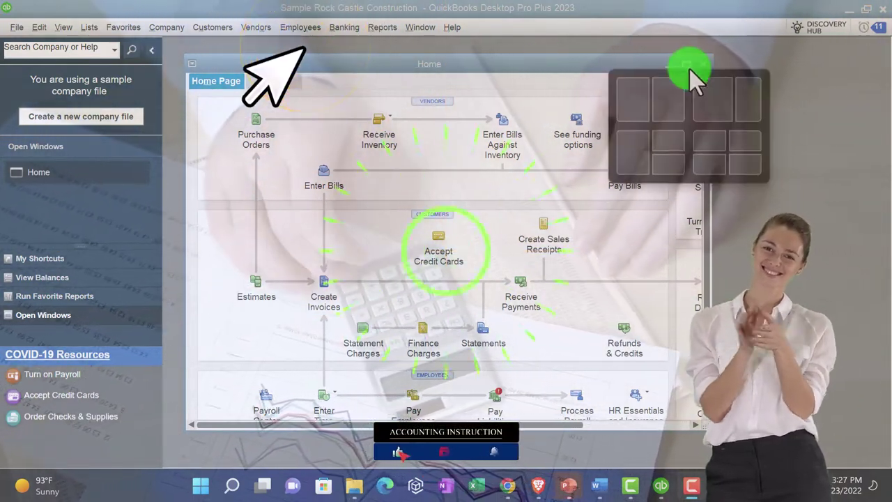
# Step: Maximize the Home page window and open the Profit & Loss Standard report
pyautogui.click(688, 65)
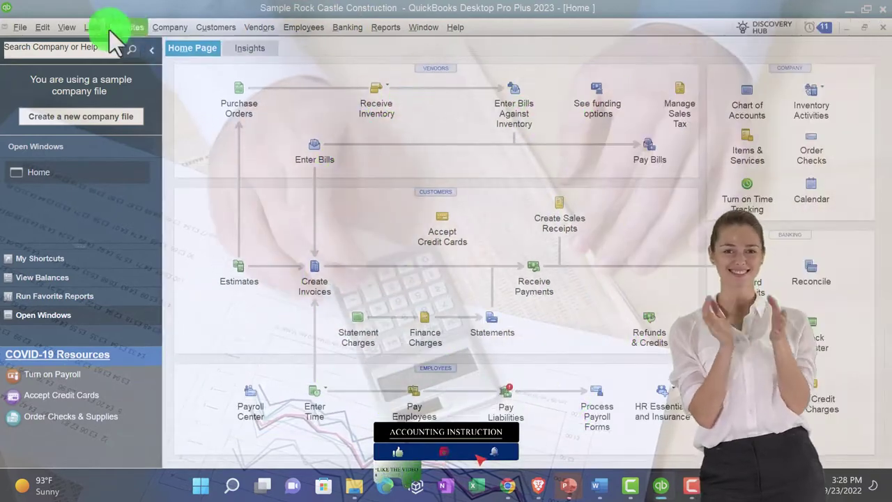
pyautogui.click(74, 27)
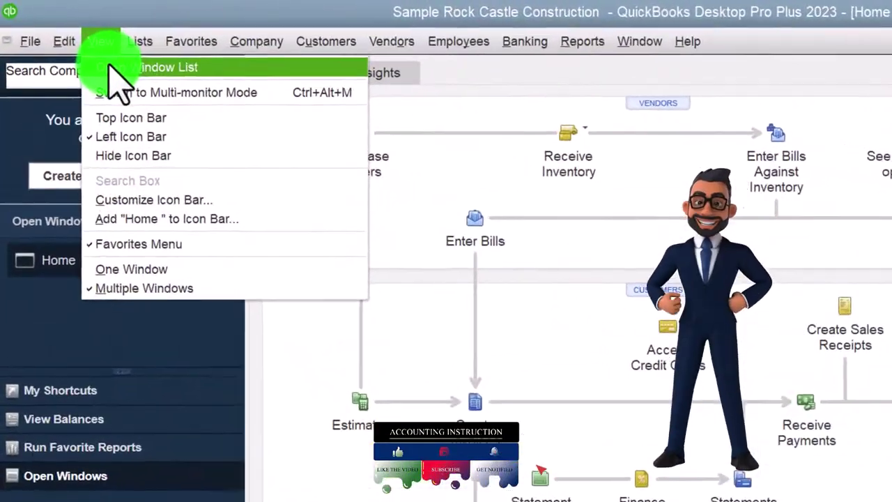
pyautogui.click(87, 43)
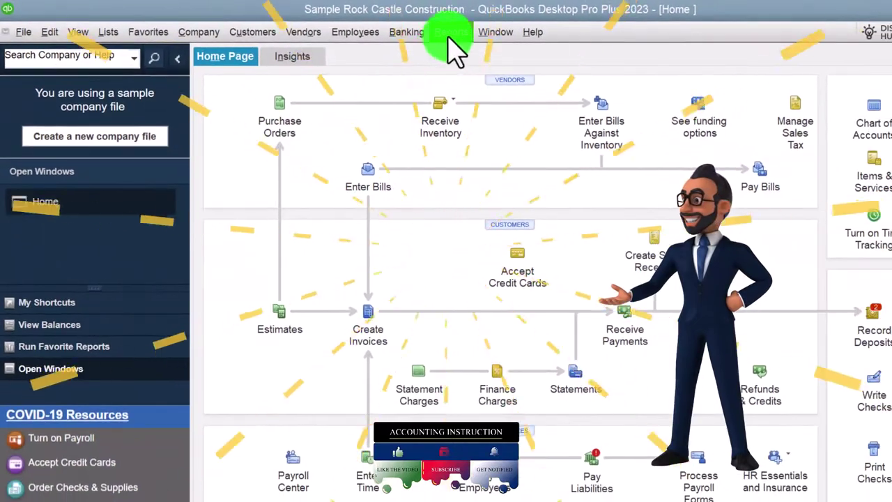
pyautogui.click(600, 43)
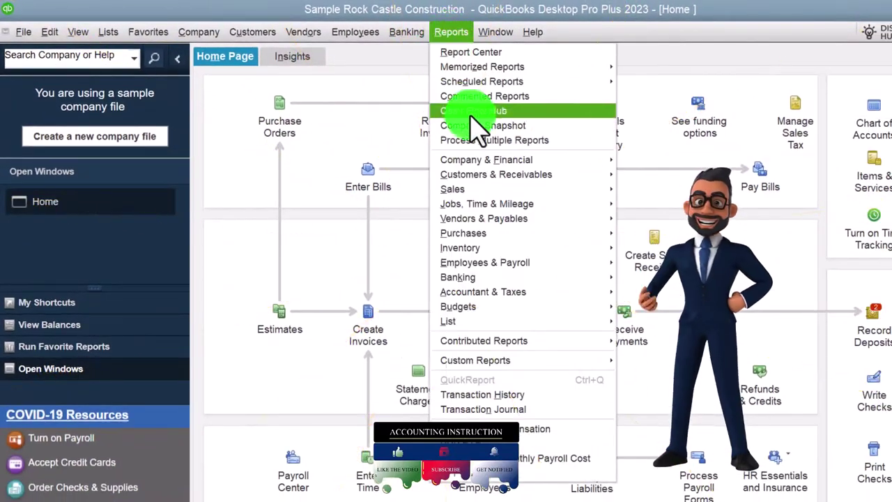
pyautogui.moveTo(492, 168)
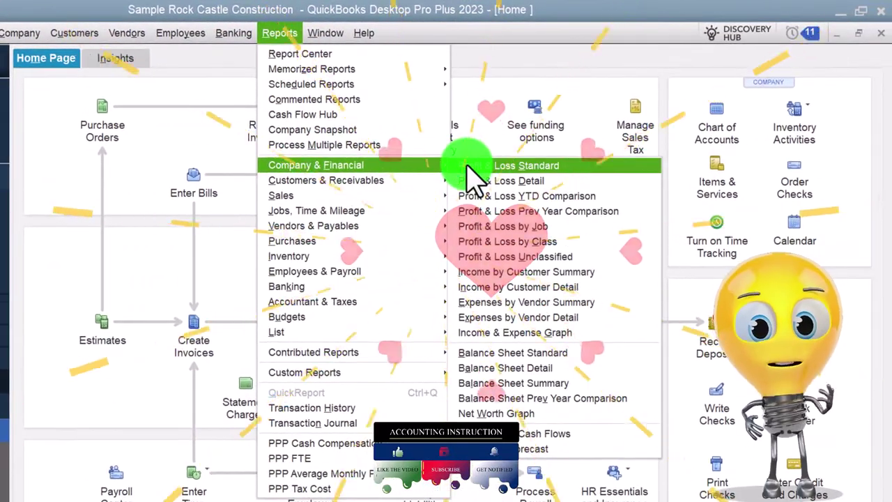
pyautogui.click(627, 160)
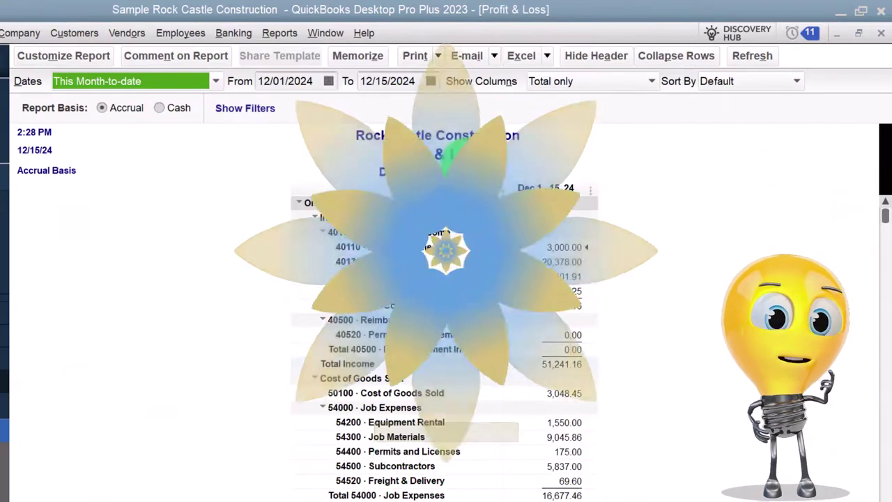
# Step: Set the Profit & Loss report's date range from 01/01/2024 to 12/31/2024
pyautogui.press('Tab')
pyautogui.write('01012')
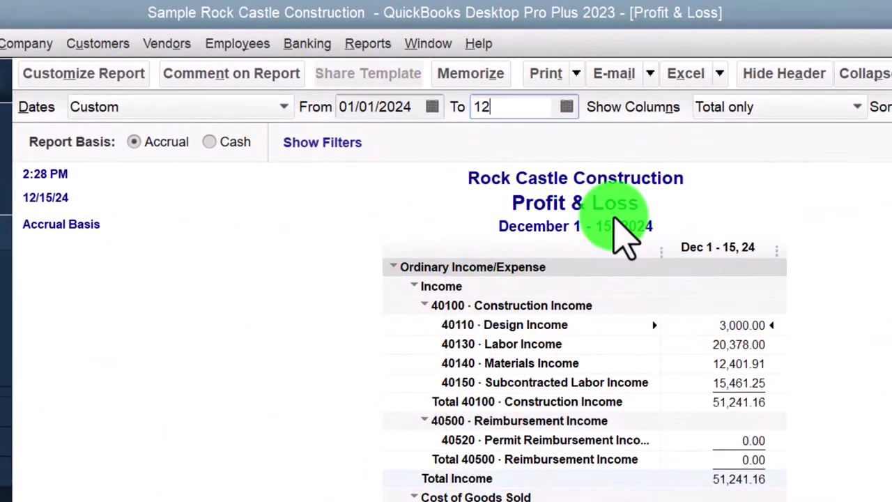
pyautogui.write('123124')
pyautogui.press('Tab')
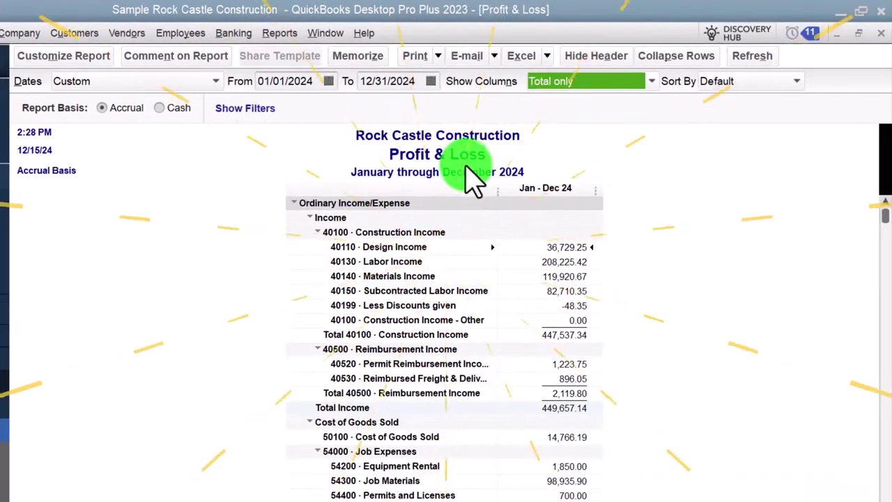
# Step: Customize the Profit & Loss report's fonts to size 12, applying the change to all related fonts
pyautogui.click(63, 55)
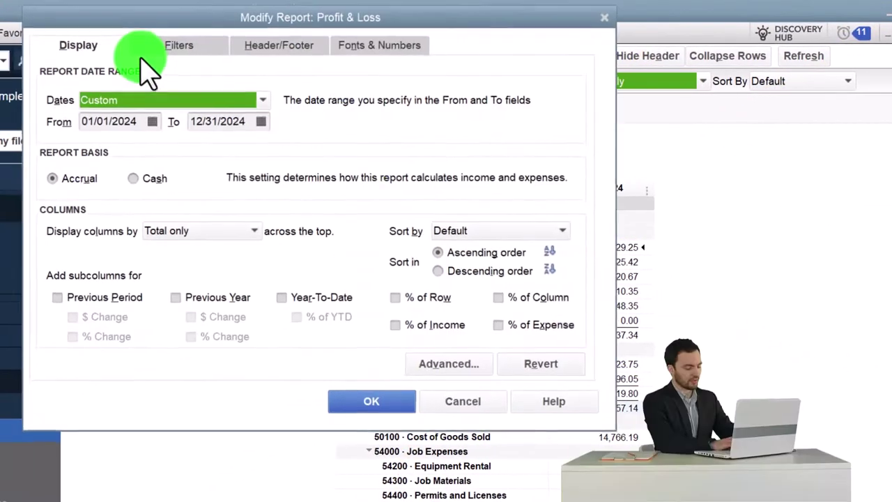
pyautogui.click(354, 50)
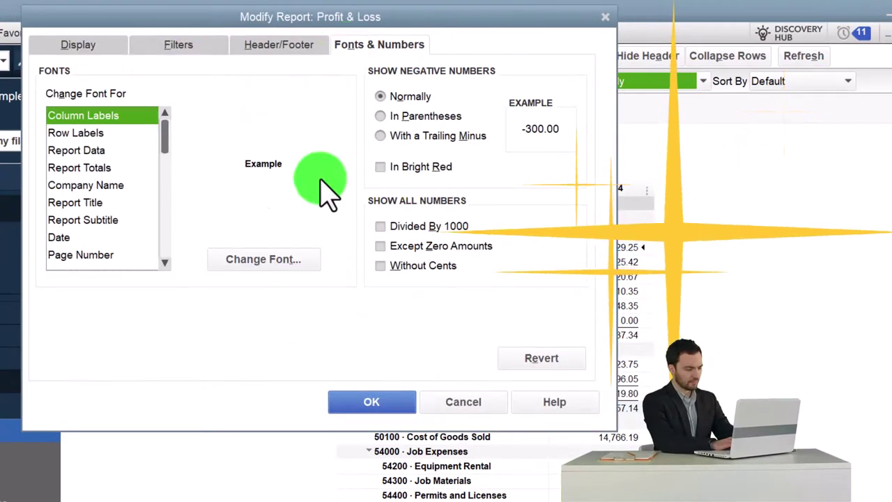
pyautogui.click(310, 268)
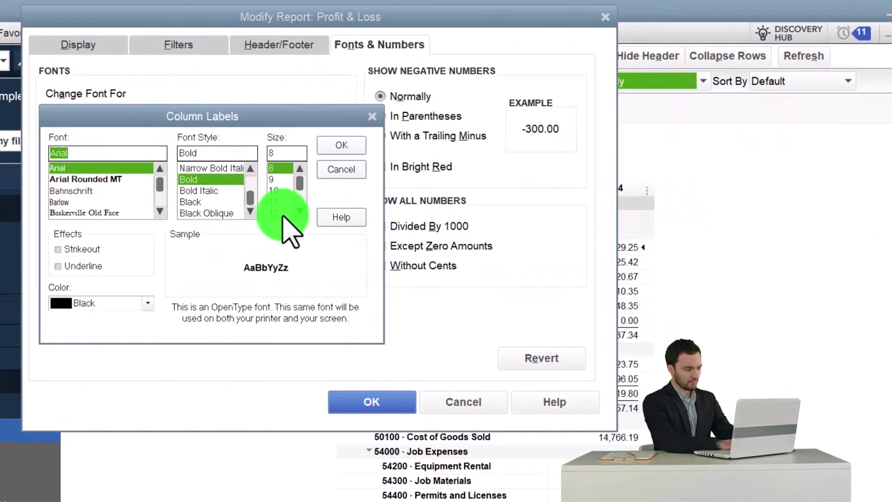
pyautogui.click(341, 145)
pyautogui.click(337, 177)
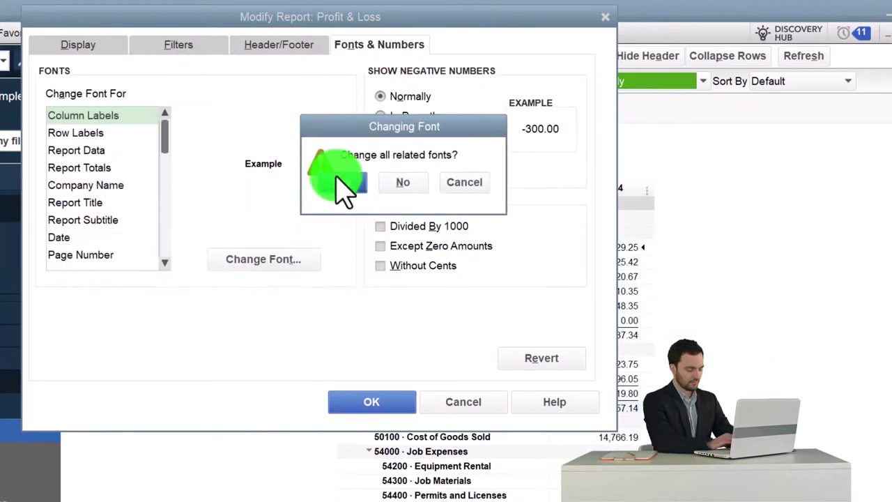
pyautogui.click(364, 403)
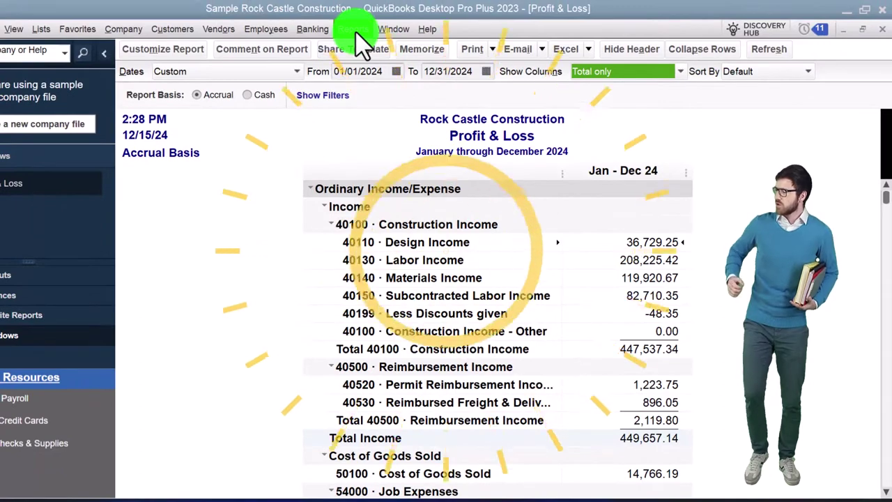
# Step: Open the Balance Sheet Standard report and set its as-of date to 12/31/2024
pyautogui.click(352, 29)
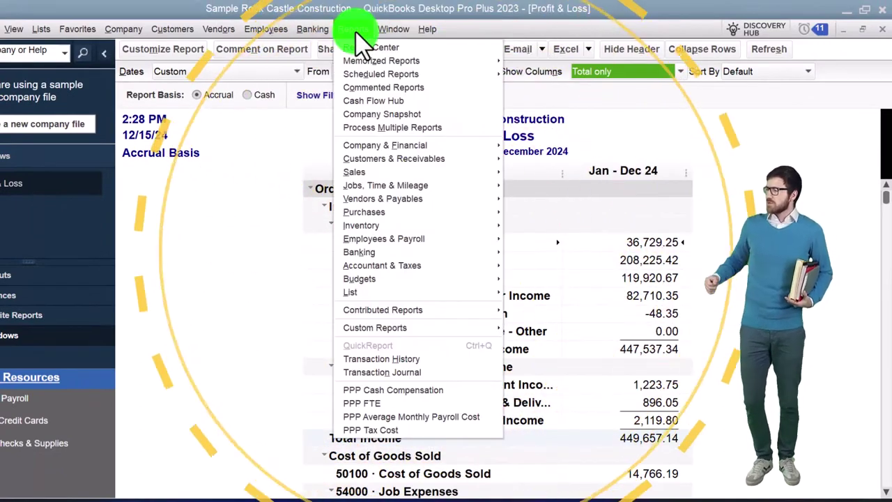
pyautogui.moveTo(388, 148)
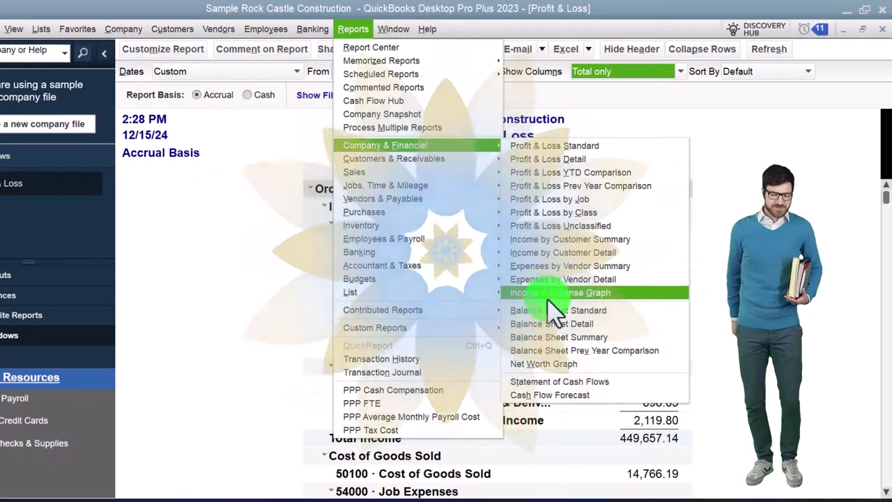
pyautogui.click(547, 309)
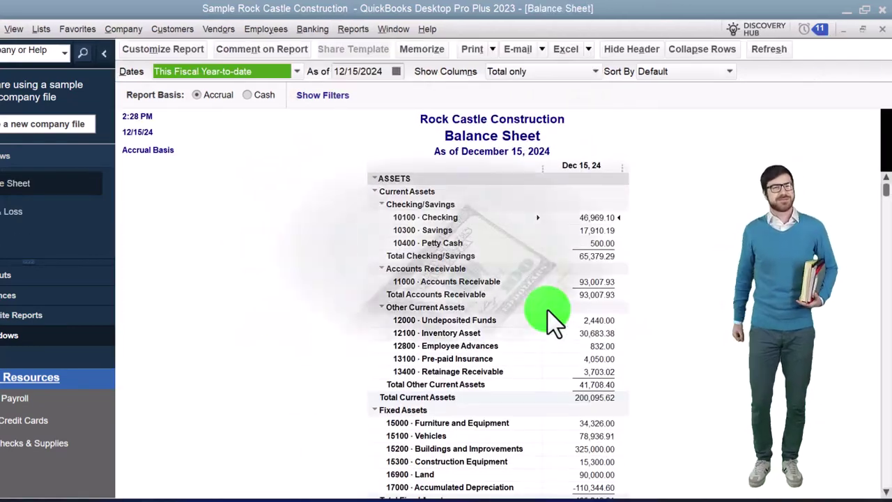
pyautogui.write('123124')
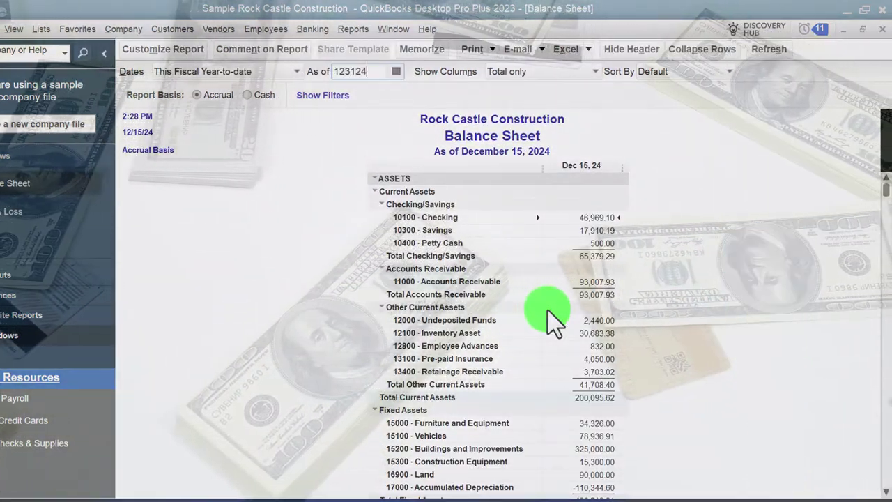
pyautogui.press('Tab')
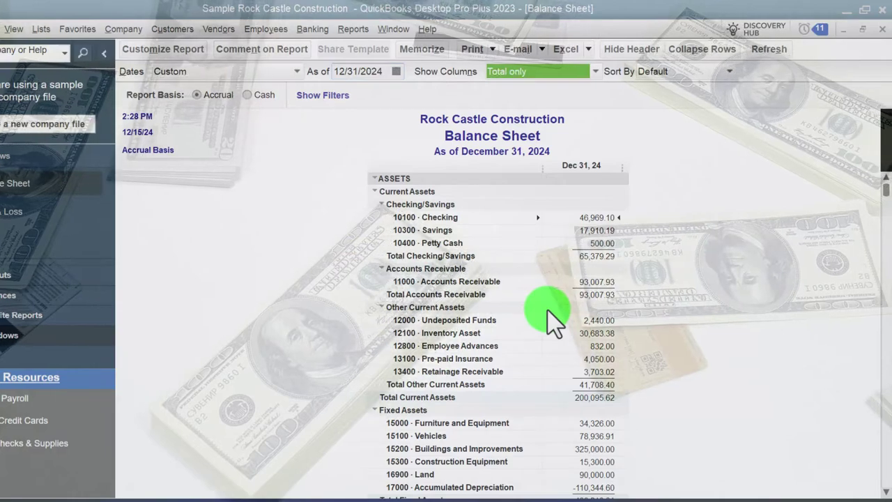
# Step: Customize the Balance Sheet report's fonts to size 12, applying the change to all related fonts
pyautogui.click(183, 52)
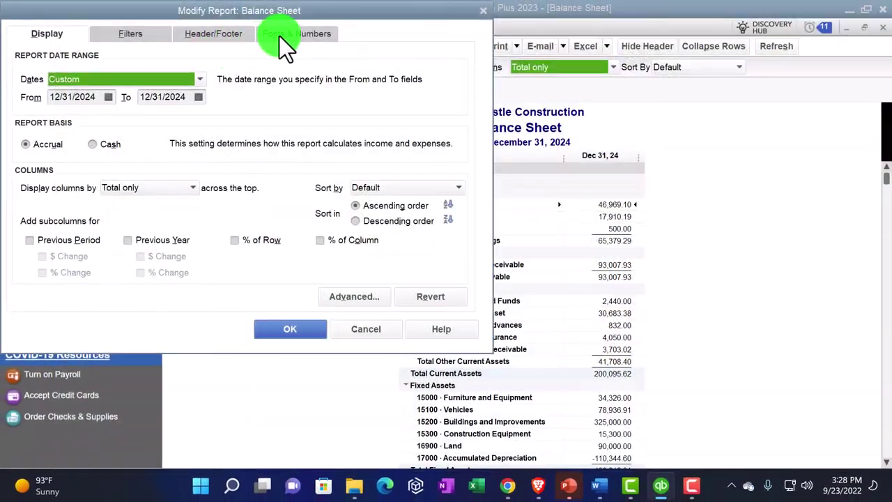
pyautogui.click(279, 36)
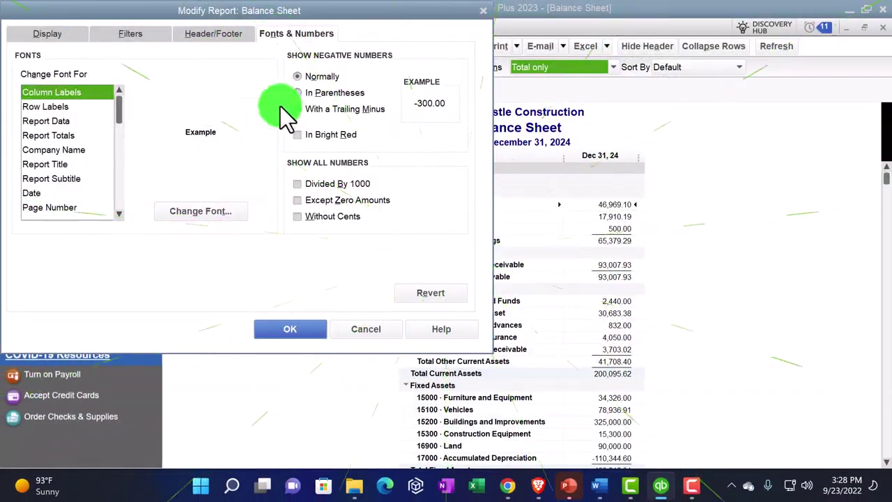
pyautogui.click(239, 207)
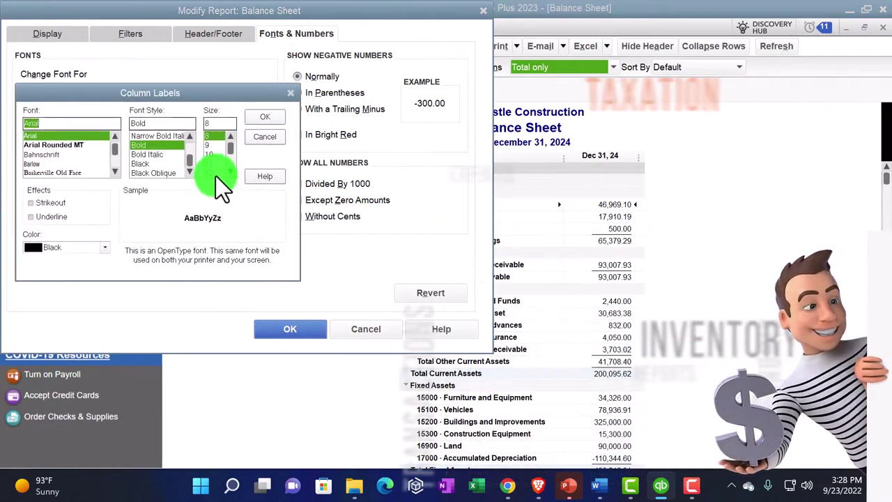
pyautogui.click(211, 172)
pyautogui.click(262, 116)
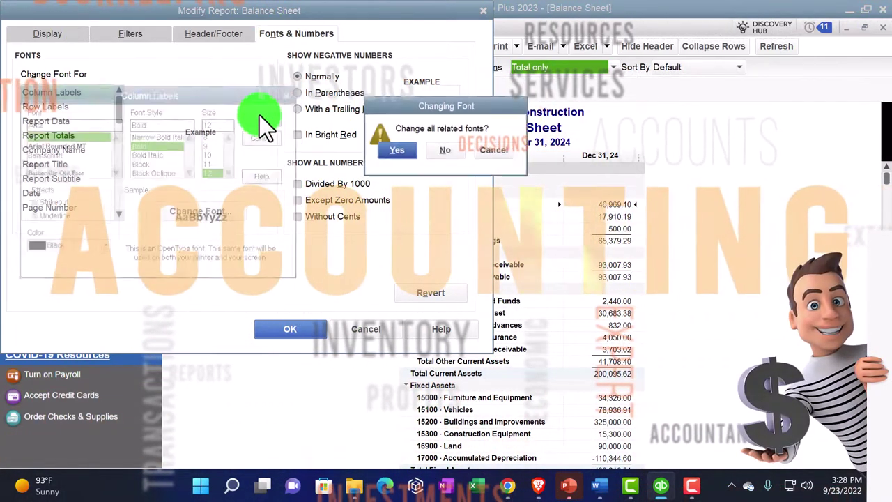
pyautogui.click(383, 148)
pyautogui.click(290, 333)
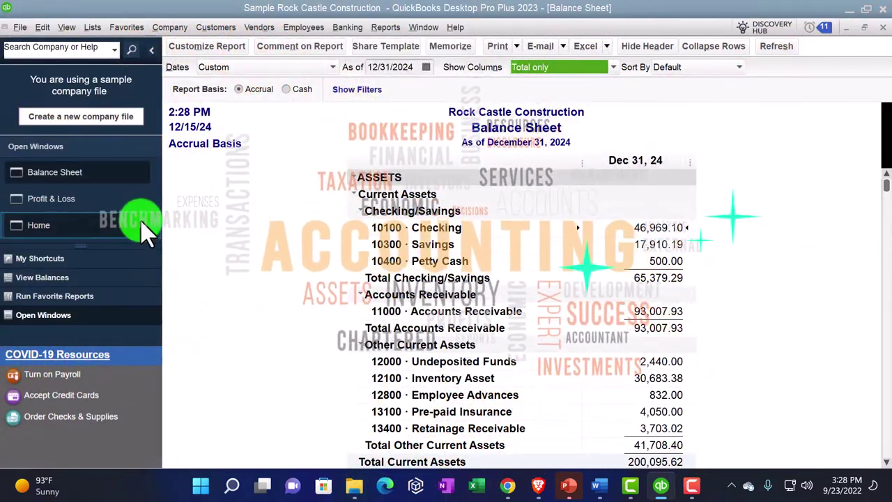
# Step: Return to the Home page and look at the Receive Inventory options in the vendor workflow
pyautogui.click(39, 225)
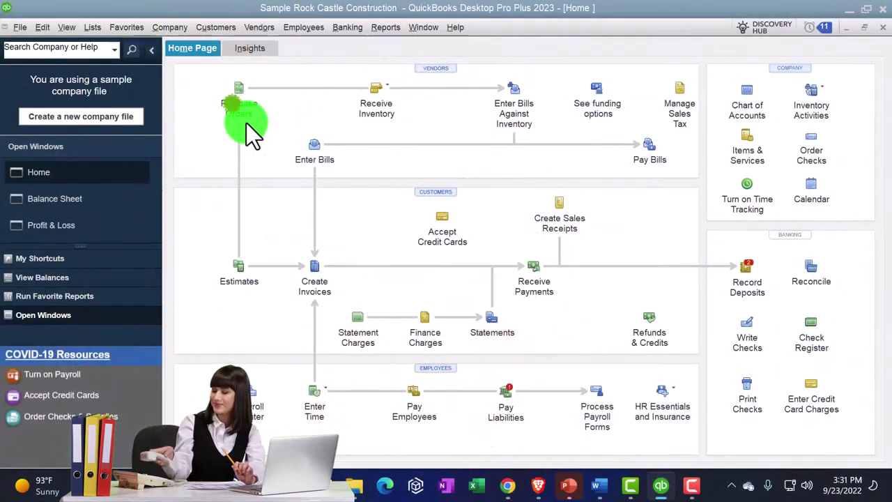
pyautogui.click(246, 123)
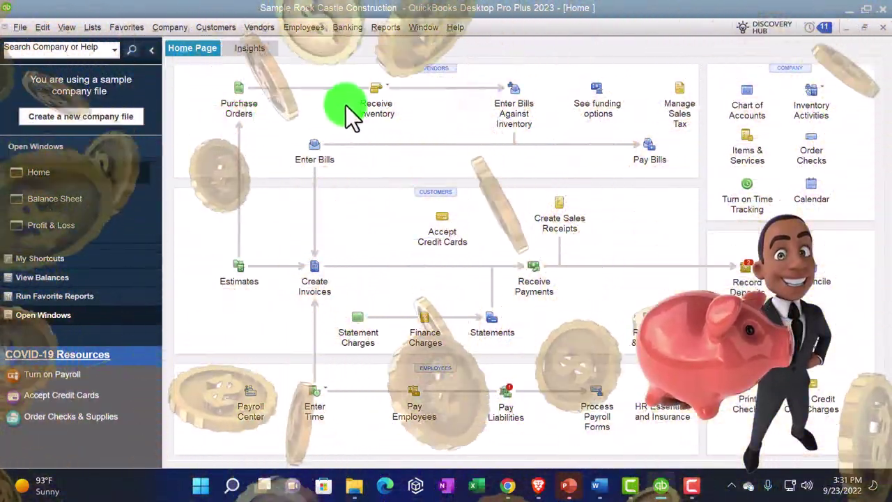
pyautogui.click(385, 86)
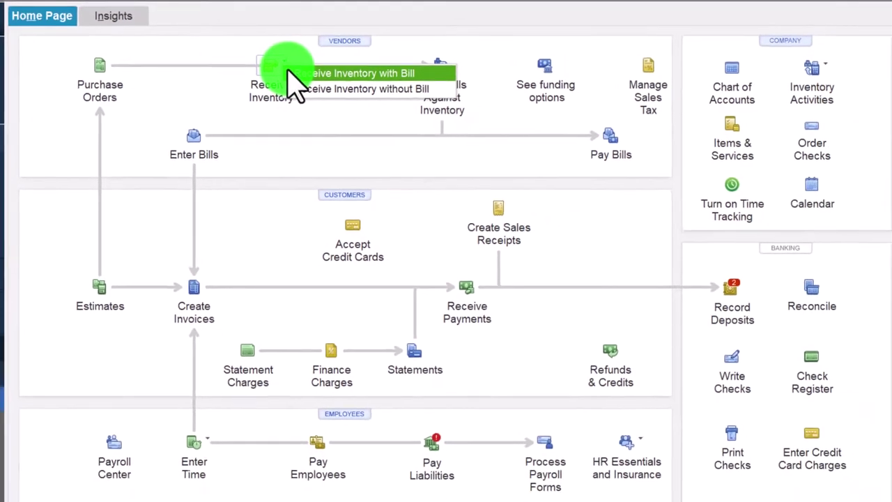
pyautogui.click(365, 92)
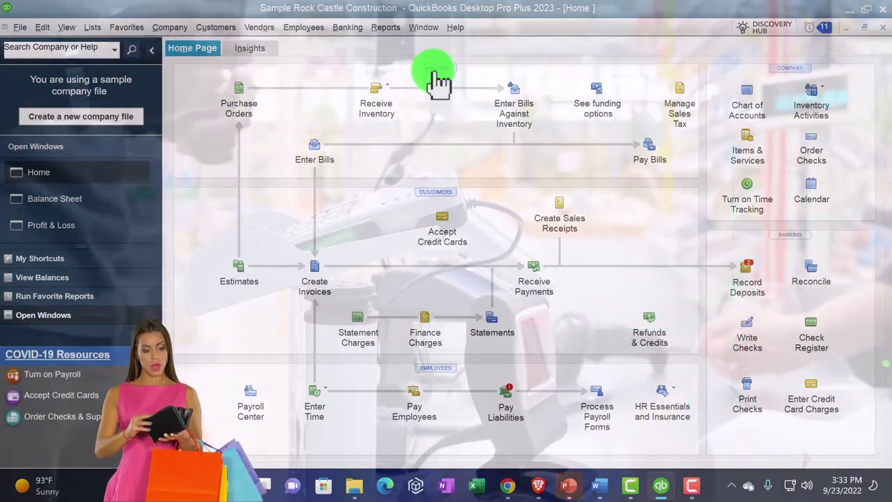
# Step: Open the Vendor Center, look at the vendor list, and show the purchase order transactions
pyautogui.click(259, 27)
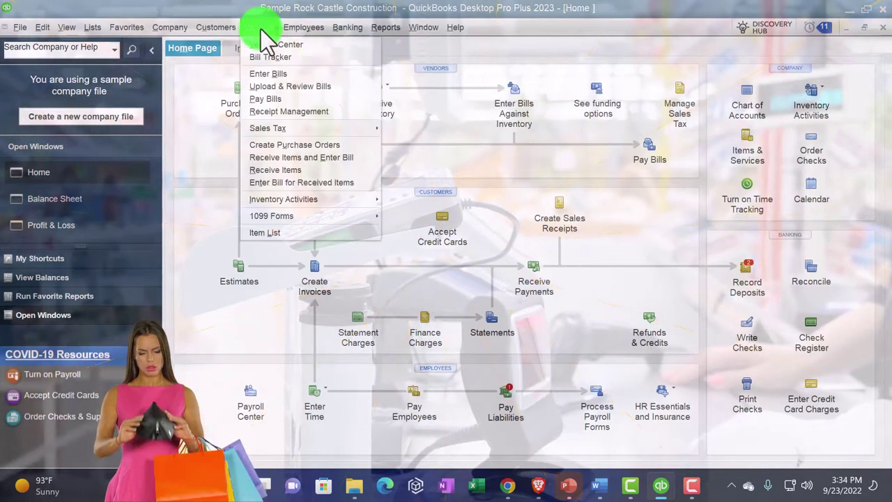
pyautogui.click(263, 42)
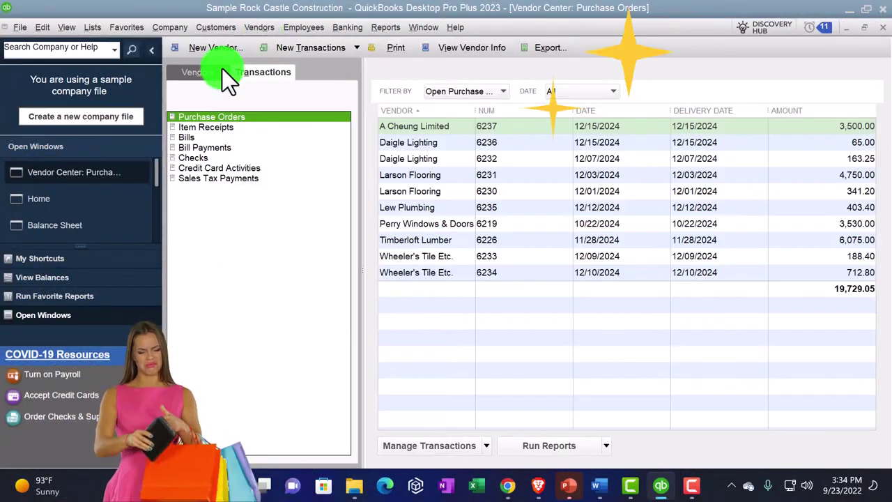
pyautogui.click(193, 71)
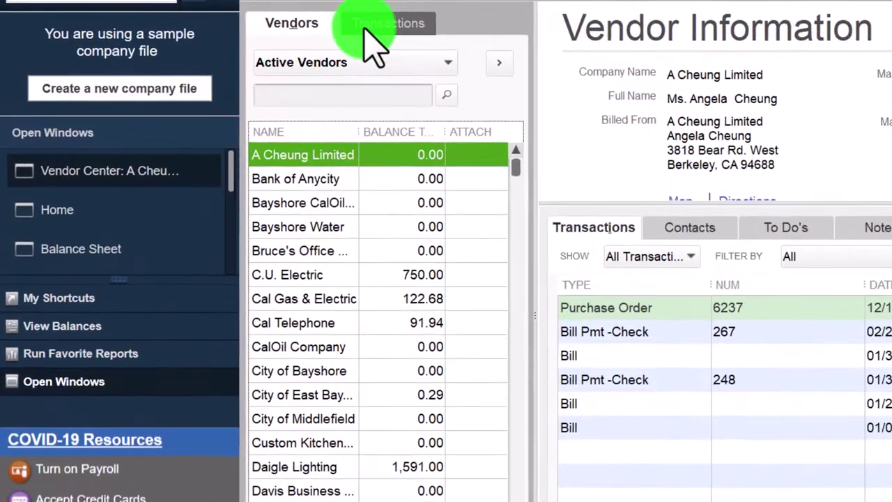
pyautogui.click(319, 19)
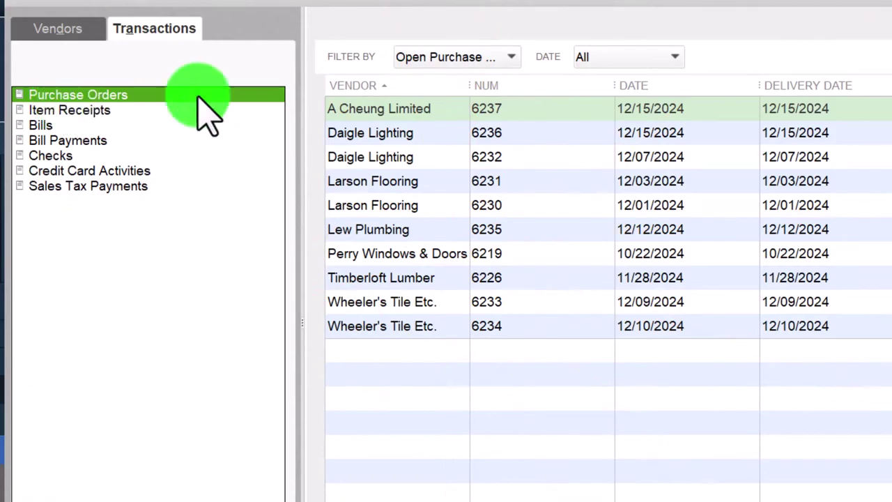
# Step: Show all purchase orders, filter back to open ones, and open the A Cheung Limited purchase order dated 12/15/2024
pyautogui.click(516, 57)
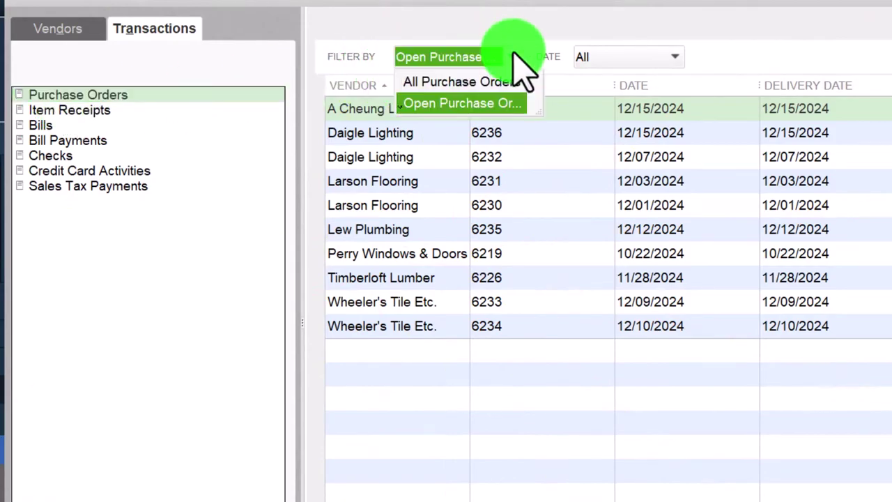
pyautogui.click(482, 82)
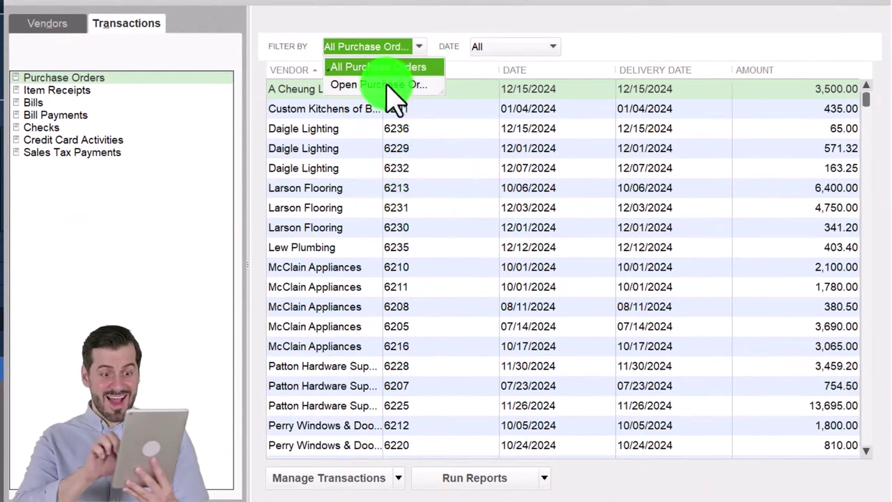
pyautogui.click(389, 85)
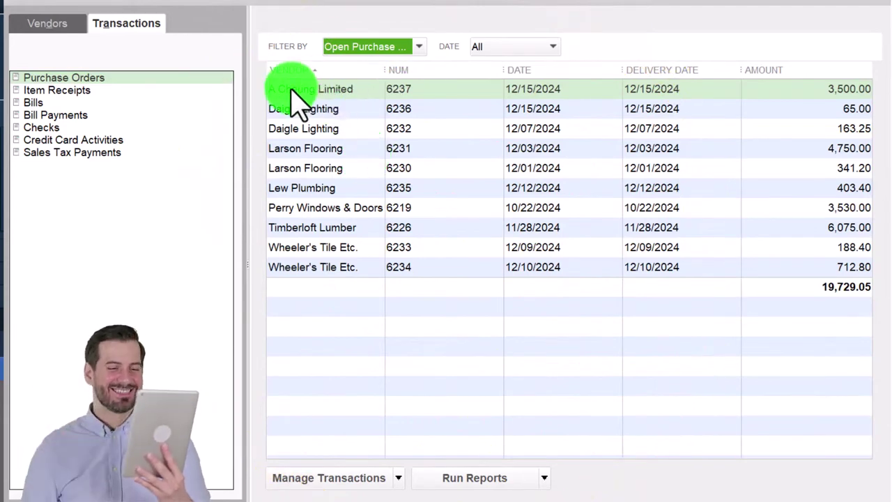
pyautogui.doubleClick(321, 90)
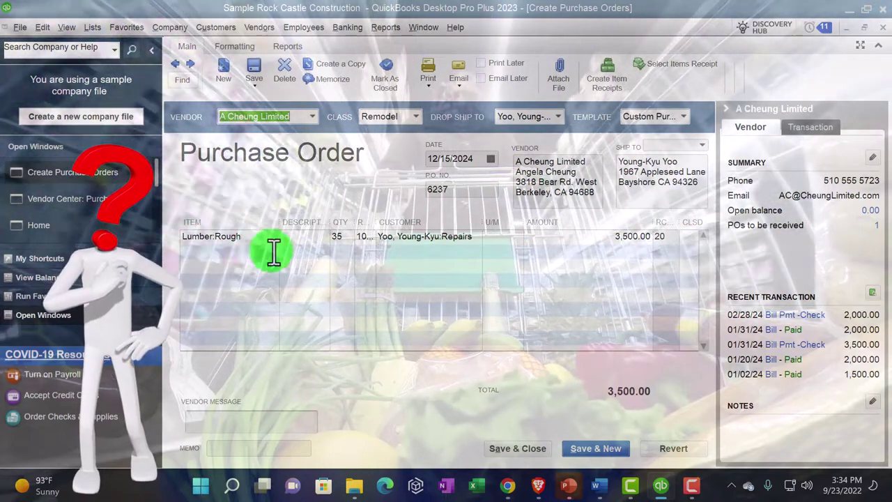
# Step: Widen the rate column to review the A Cheung Limited purchase order's line, and close the purchase order
pyautogui.moveTo(372, 226); pyautogui.dragTo(393, 222)
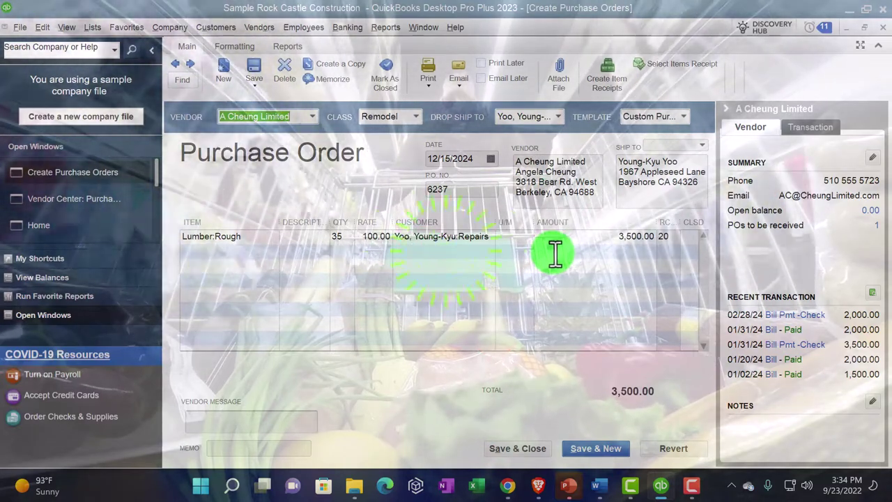
pyautogui.click(554, 254)
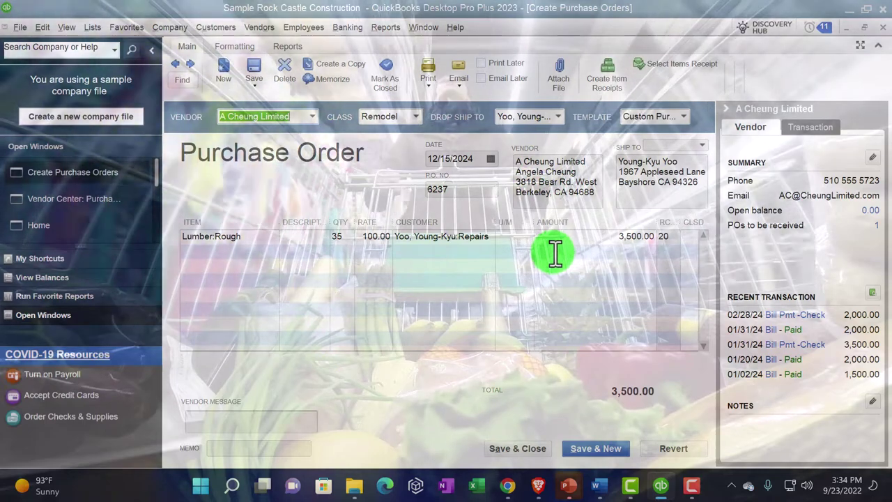
pyautogui.click(297, 118)
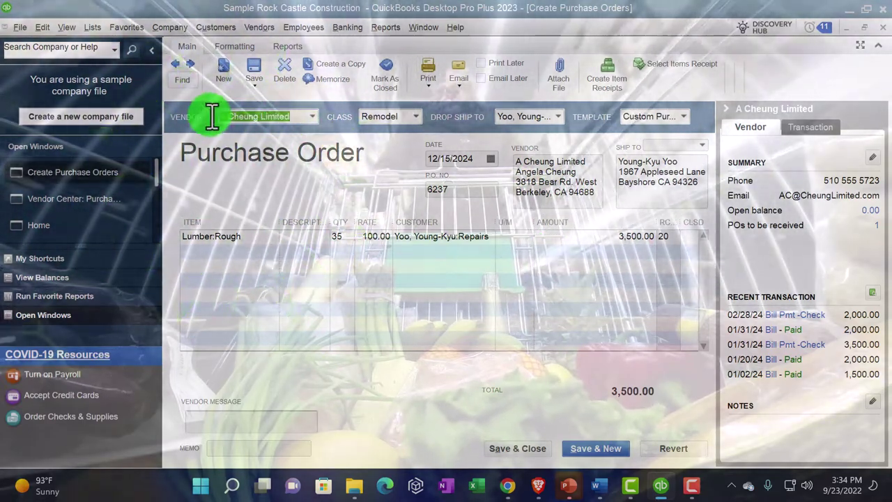
pyautogui.click(883, 27)
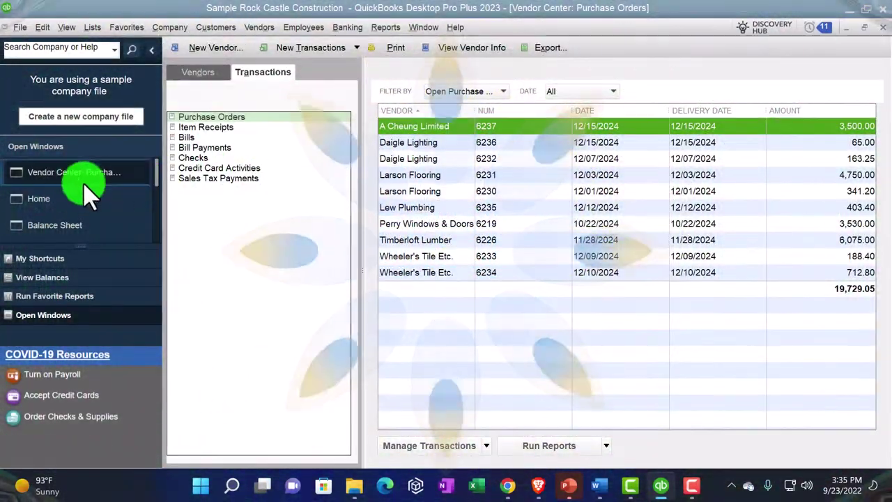
# Step: From the Home page, receive inventory with a bill for A Cheung Limited against its open purchase order dated 12/15/2024
pyautogui.click(48, 200)
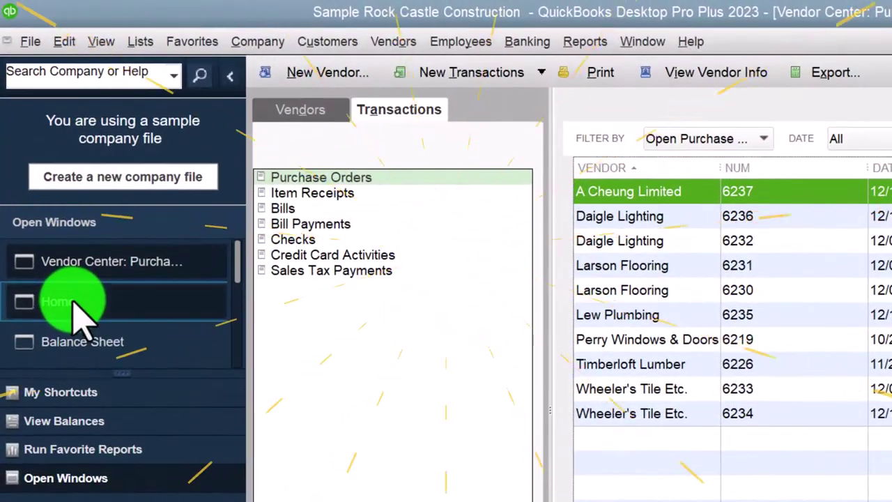
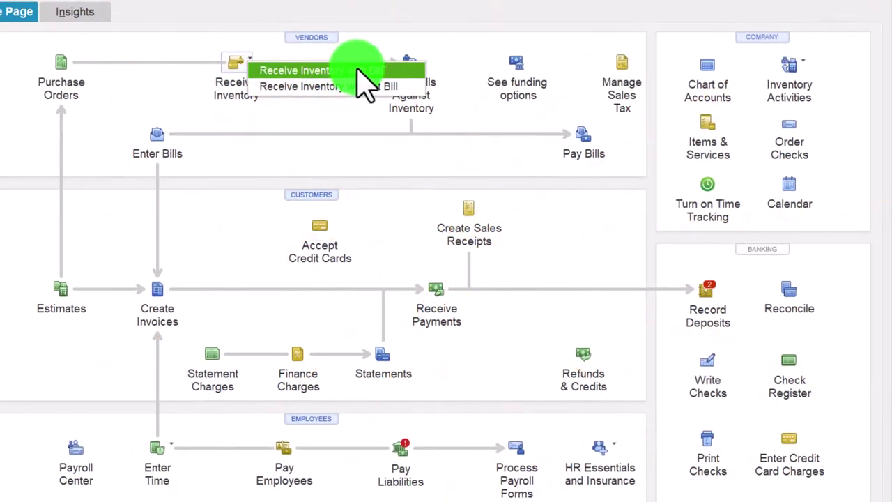
pyautogui.click(357, 70)
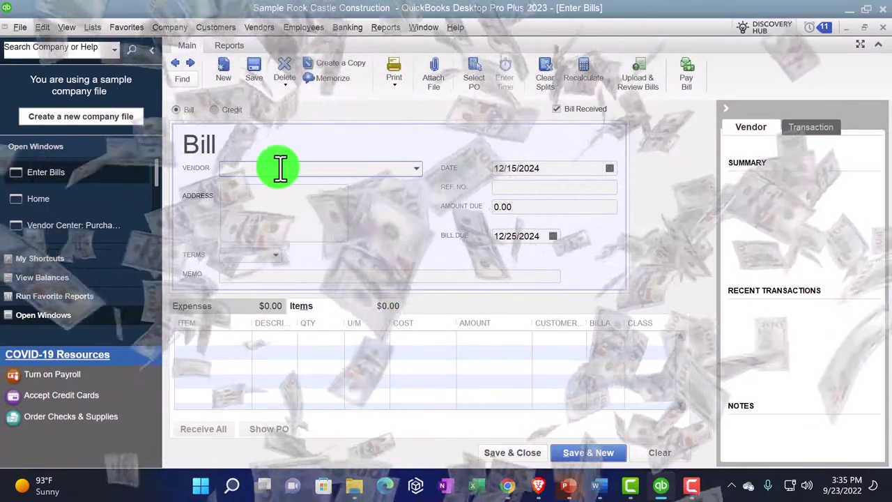
pyautogui.write('A Cheung Limited')
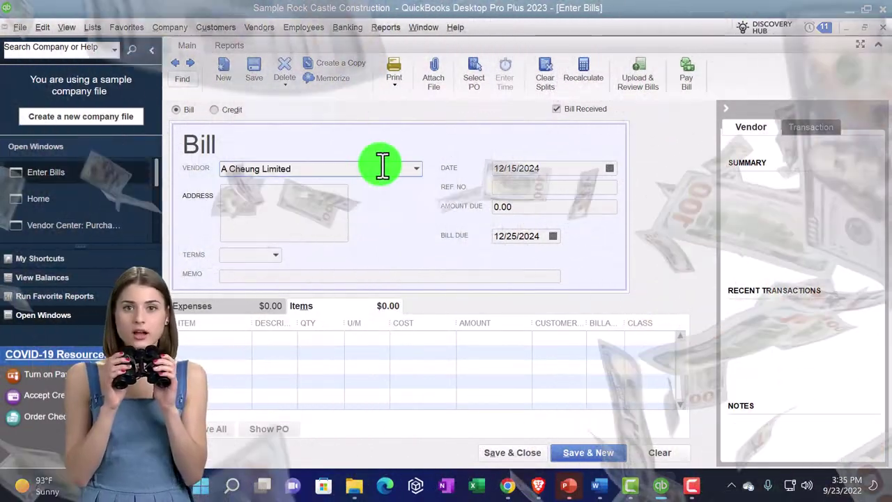
pyautogui.press('Tab')
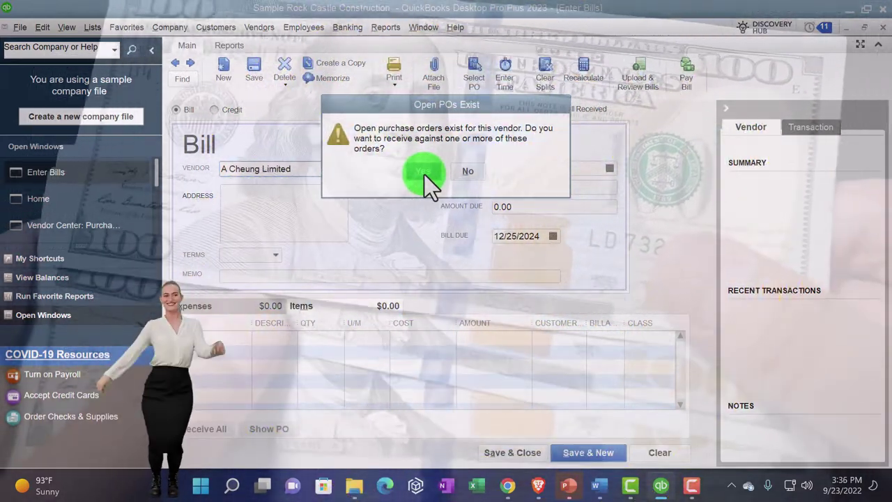
pyautogui.click(425, 175)
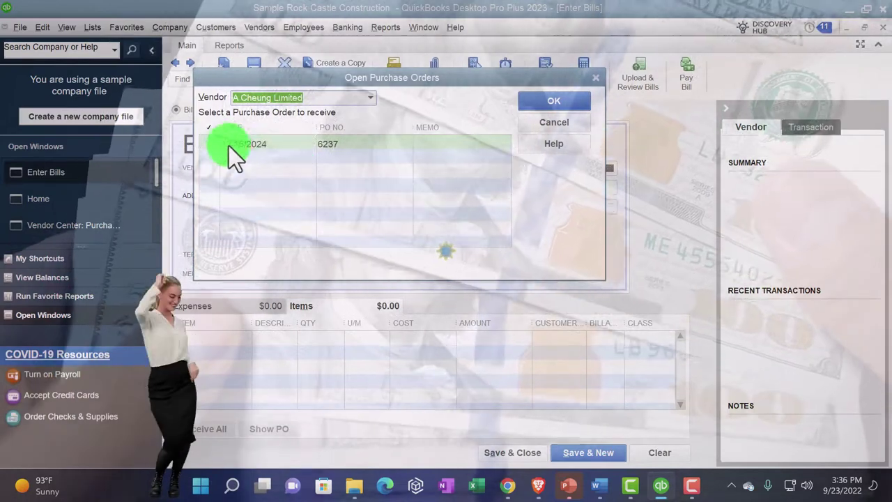
pyautogui.click(213, 146)
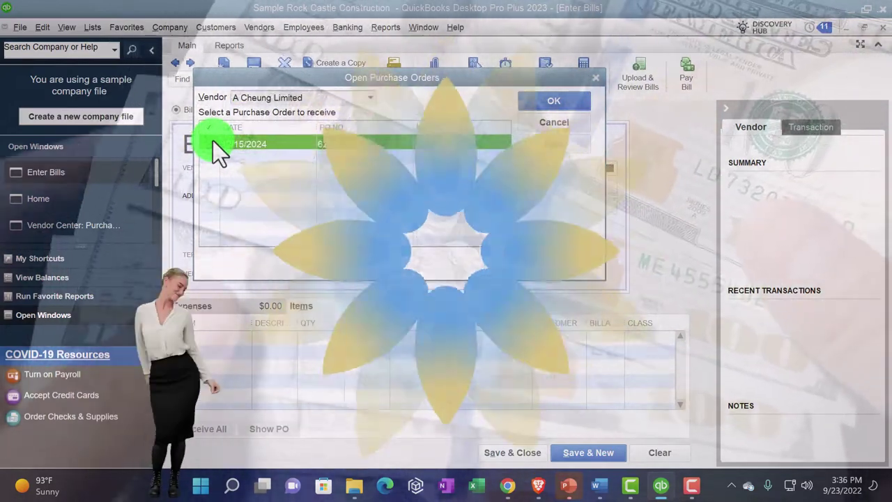
pyautogui.click(533, 102)
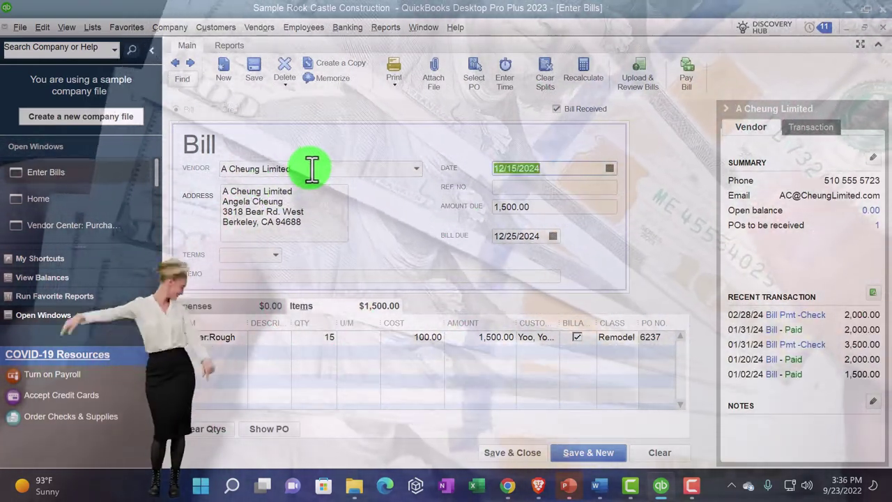
# Step: Review the bill's header fields, from vendor and dates to terms and memo, and collapse the vendor summary beside the bill
pyautogui.click(311, 168)
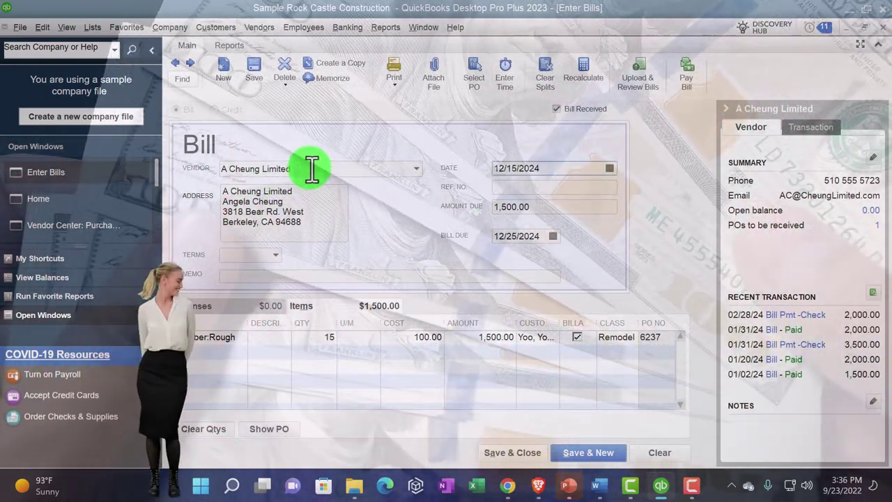
pyautogui.press('Tab')
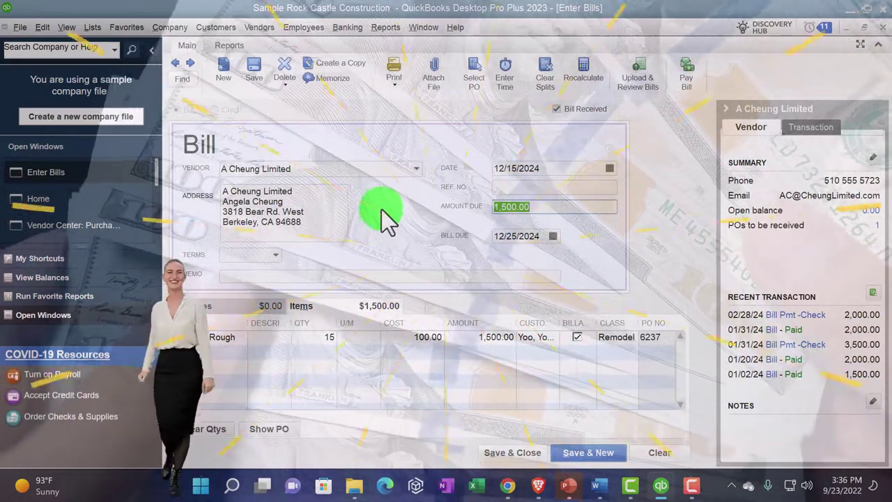
pyautogui.press('Tab')
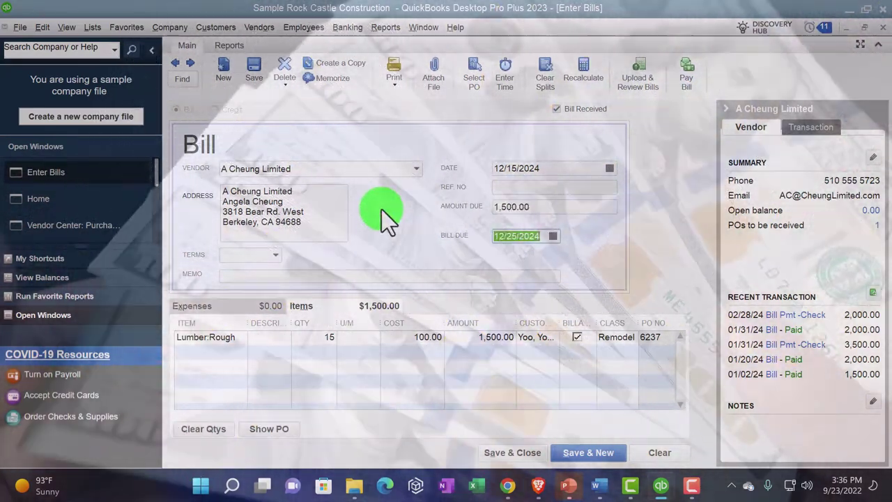
pyautogui.press('Tab')
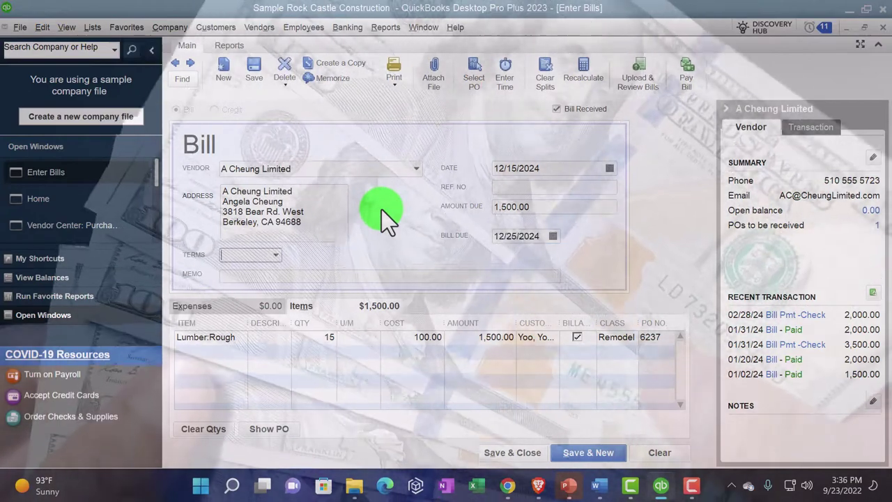
pyautogui.press('Tab')
pyautogui.press('Tab')
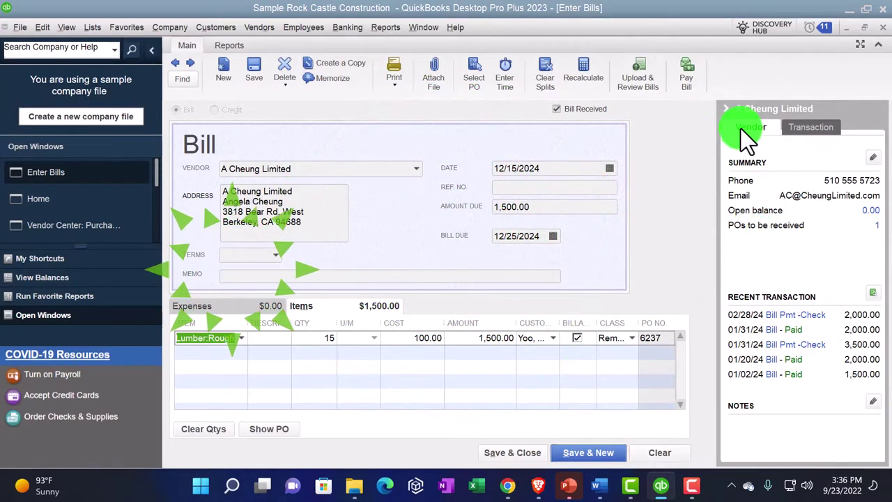
pyautogui.click(725, 108)
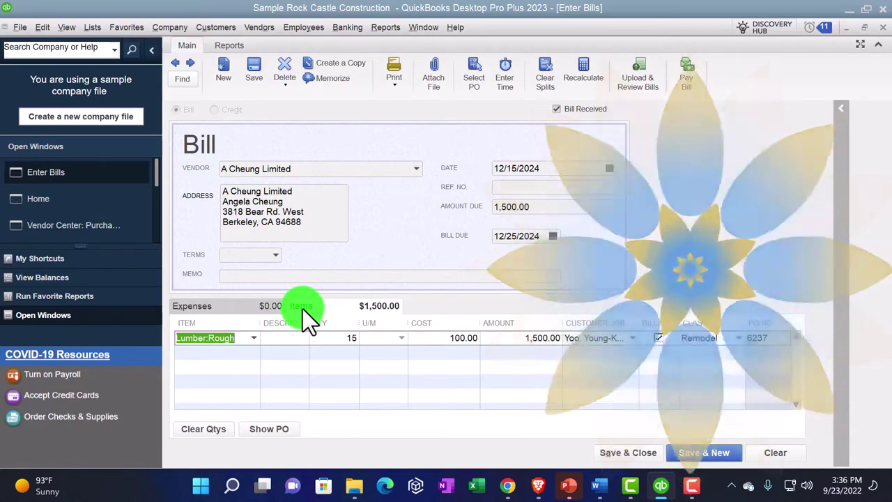
# Step: Compare the bill's expense lines with its item lines, and close the bill without recording it
pyautogui.click(225, 310)
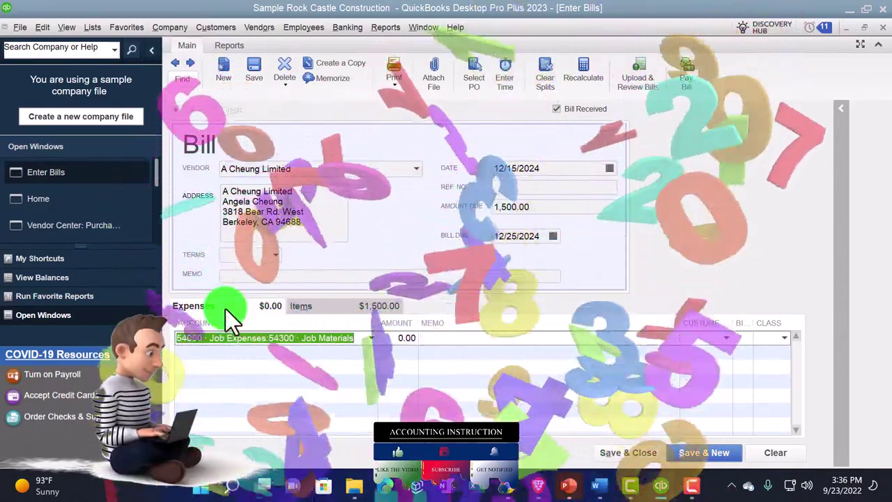
pyautogui.click(306, 307)
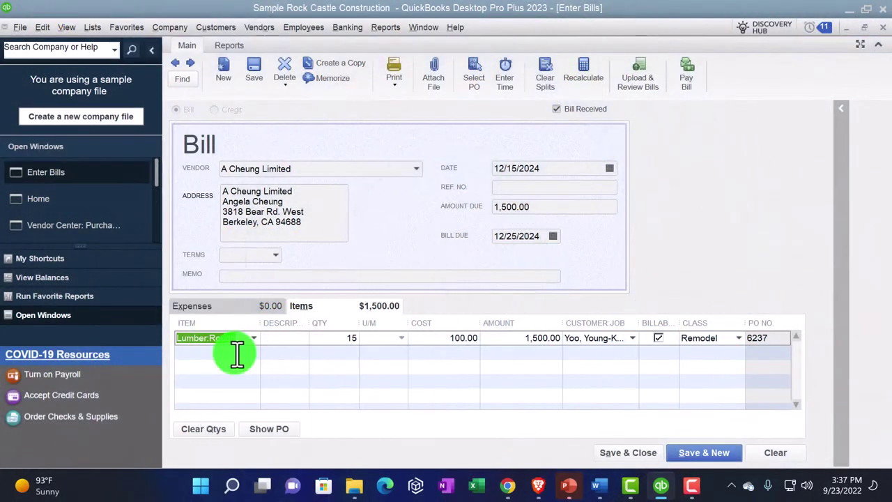
pyautogui.click(211, 354)
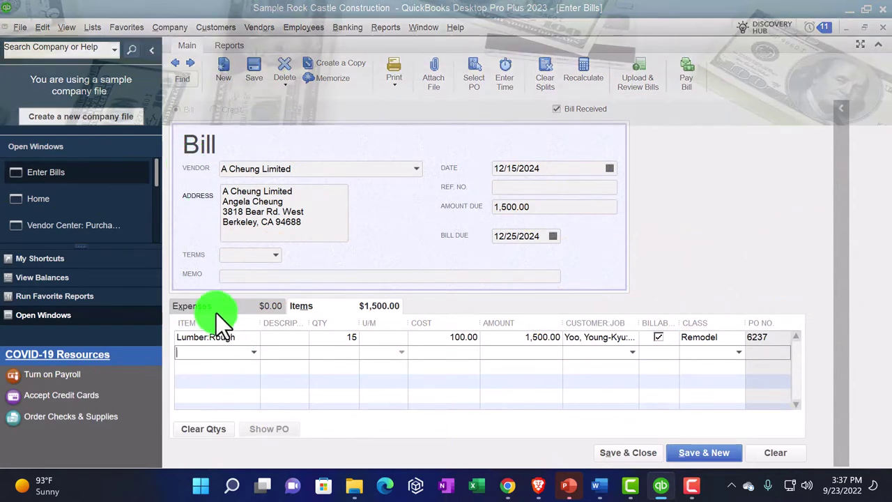
pyautogui.click(213, 308)
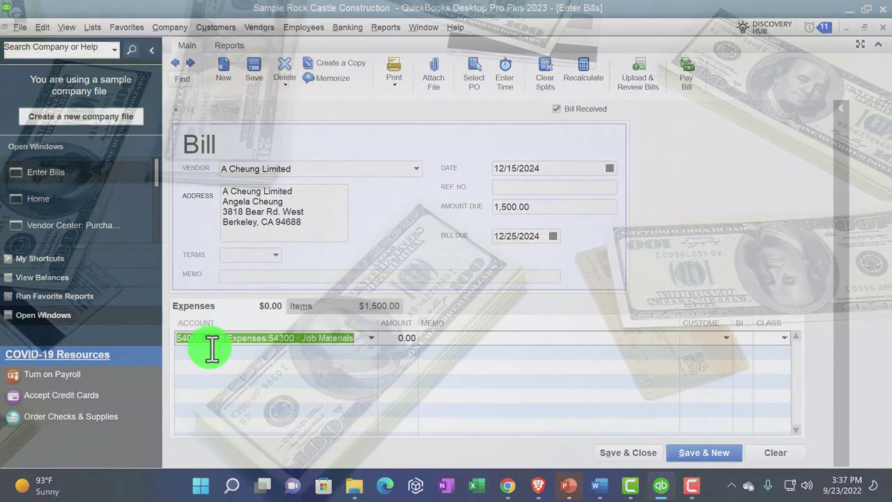
pyautogui.click(302, 306)
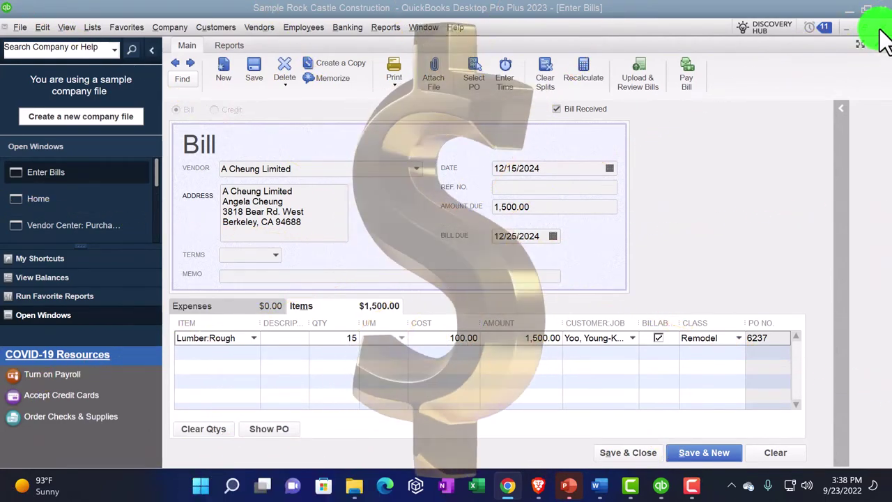
pyautogui.click(883, 27)
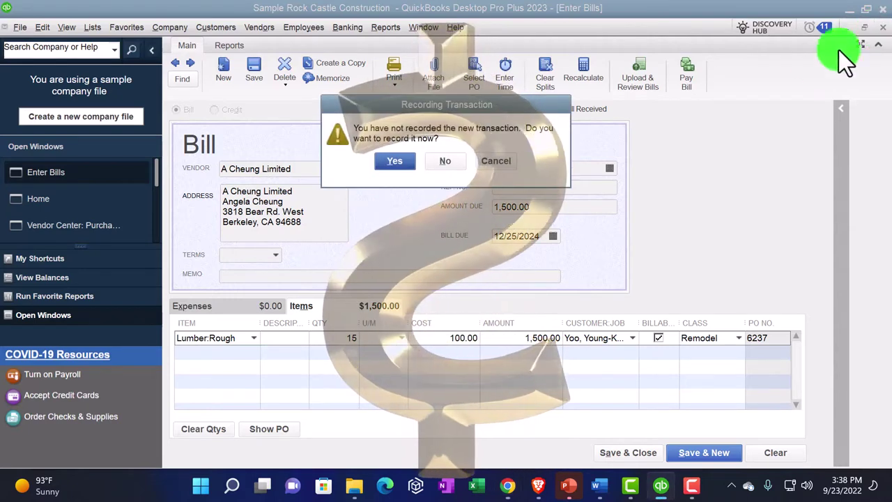
pyautogui.click(445, 163)
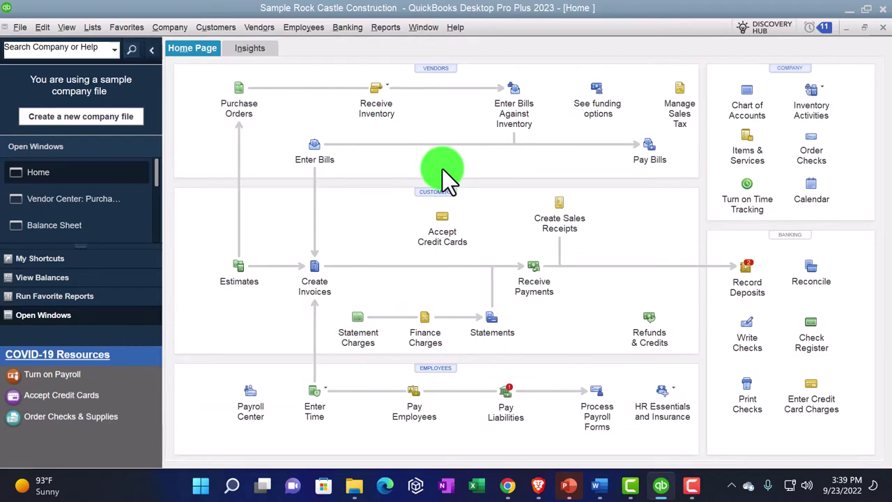
# Step: Drill from the Balance Sheet into the Accounts Payable transactions starting 01/01/2024, and view the A Cheung Limited bill dated 01/02/2024
pyautogui.click(63, 225)
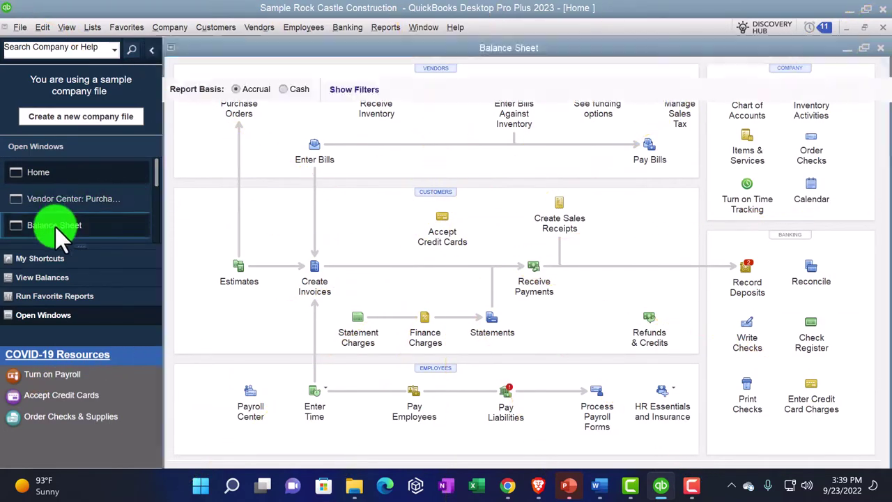
pyautogui.click(844, 182)
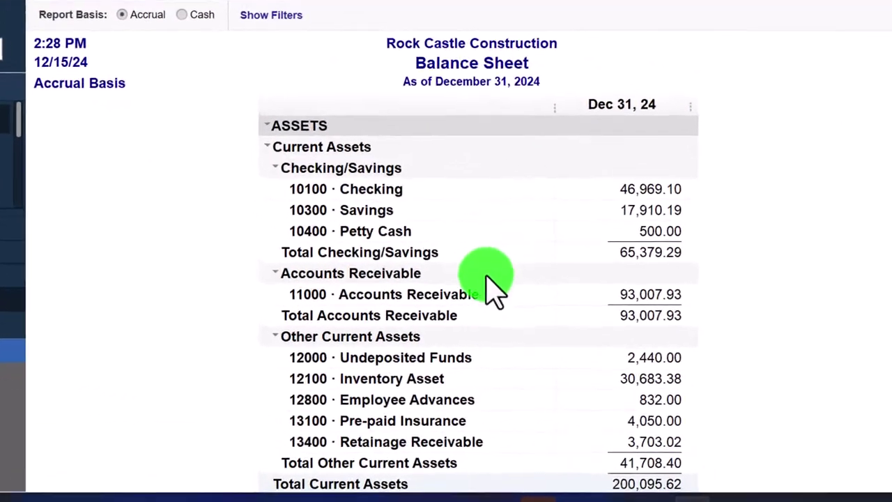
pyautogui.scroll(-3, 529, 300)
pyautogui.scroll(-7, 485, 278)
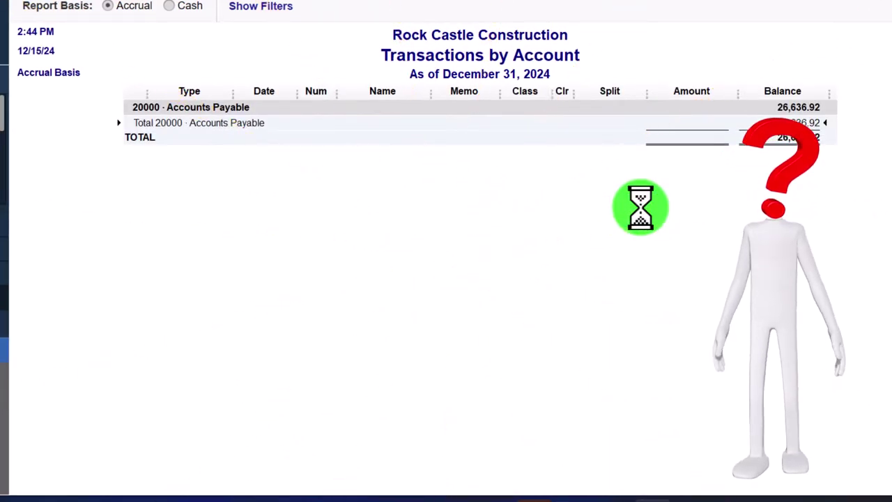
pyautogui.write('010124')
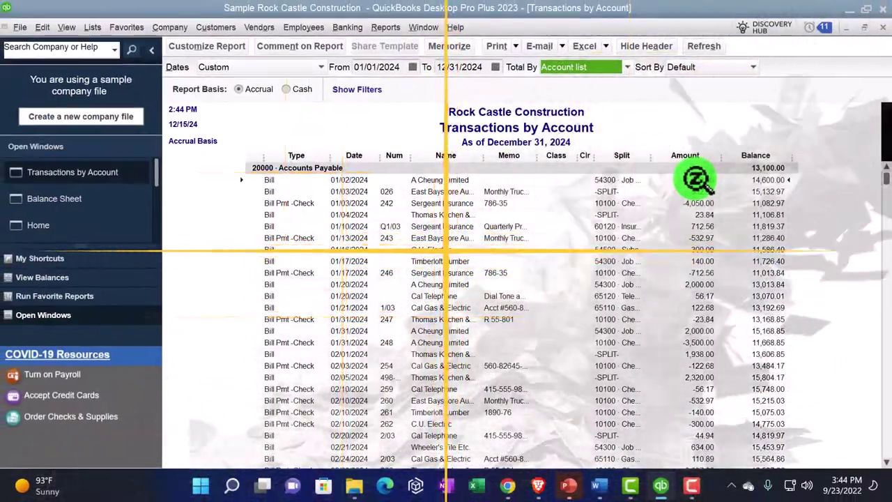
pyautogui.doubleClick(695, 180)
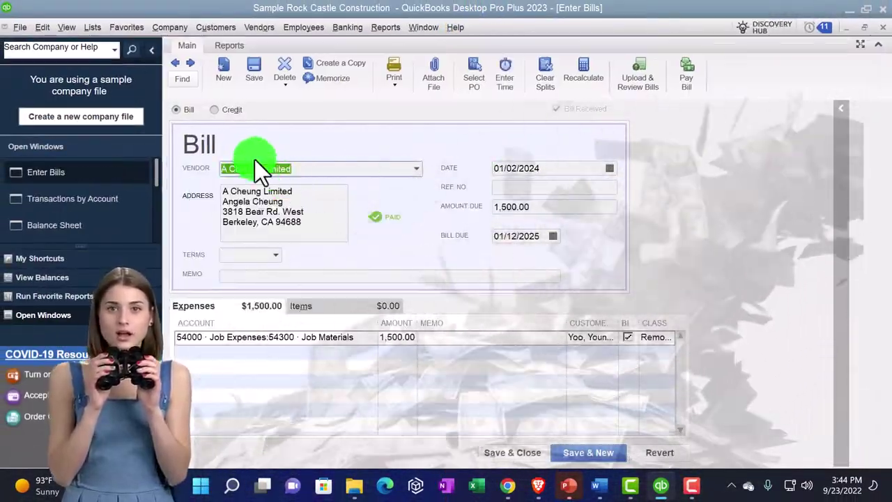
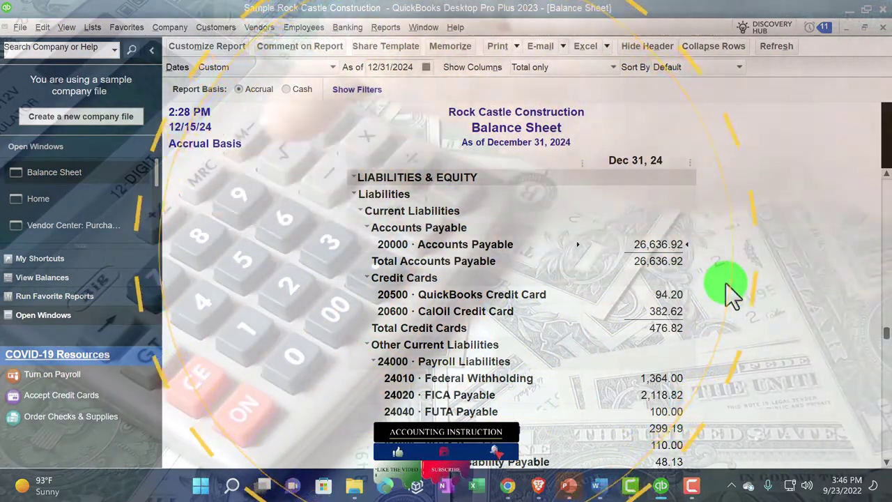
# Step: Review the assets on the Balance Sheet and drill into the transactions behind Inventory Asset
pyautogui.scroll(2, 725, 283)
pyautogui.scroll(6, 726, 283)
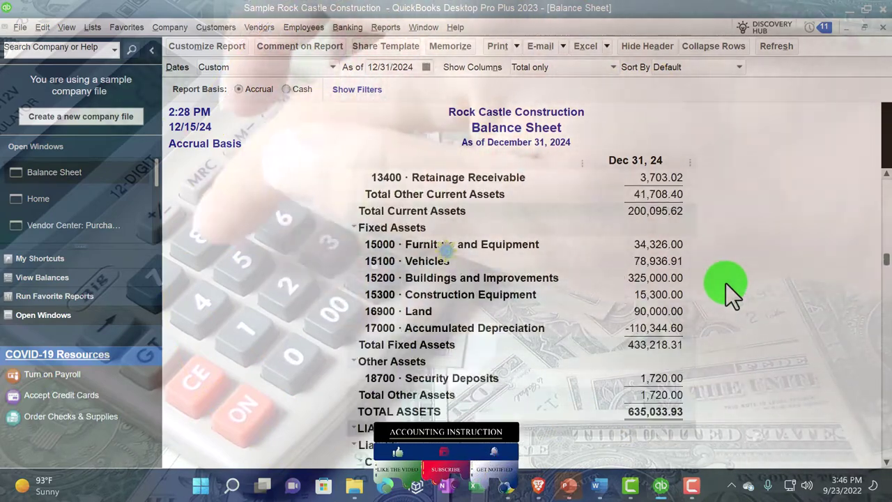
pyautogui.scroll(2, 723, 283)
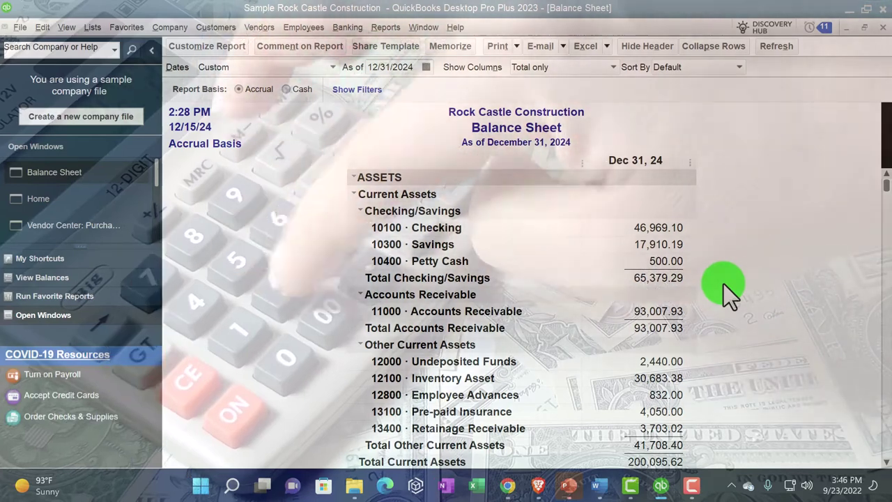
pyautogui.scroll(-2, 724, 284)
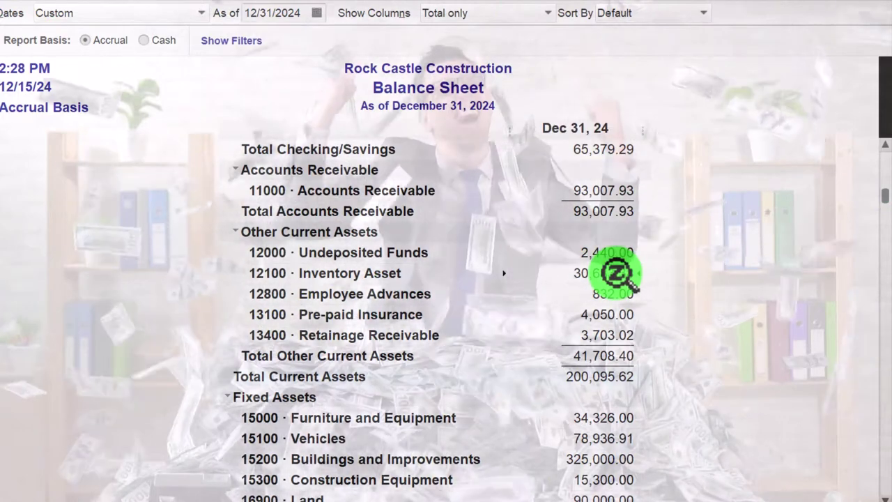
pyautogui.doubleClick(615, 273)
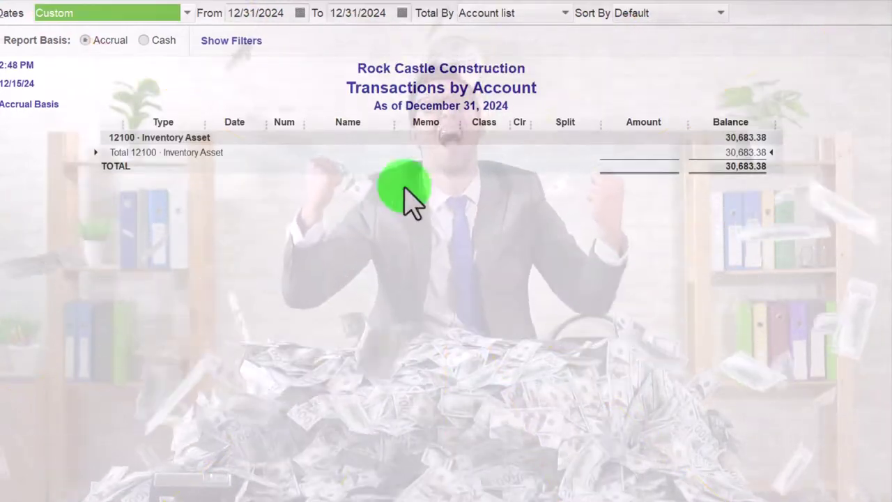
# Step: Set the Inventory Asset transactions report to start on 01/01/2024
pyautogui.press('Tab')
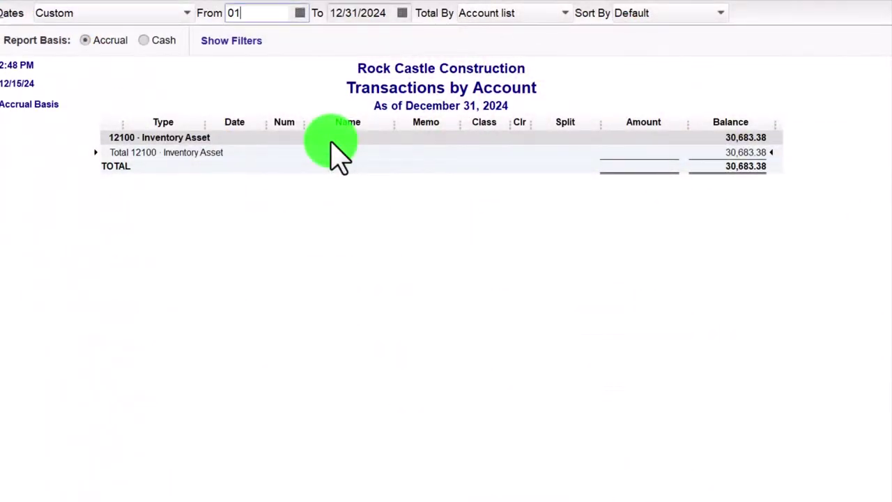
pyautogui.write('01/01/2024')
pyautogui.press('Tab')
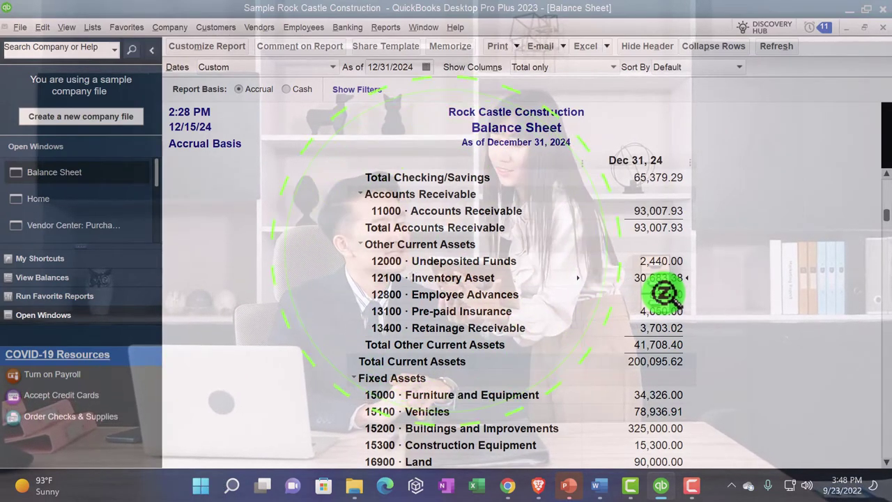
# Step: Run the Inventory Valuation Summary report as of 12/31/2024
pyautogui.click(380, 28)
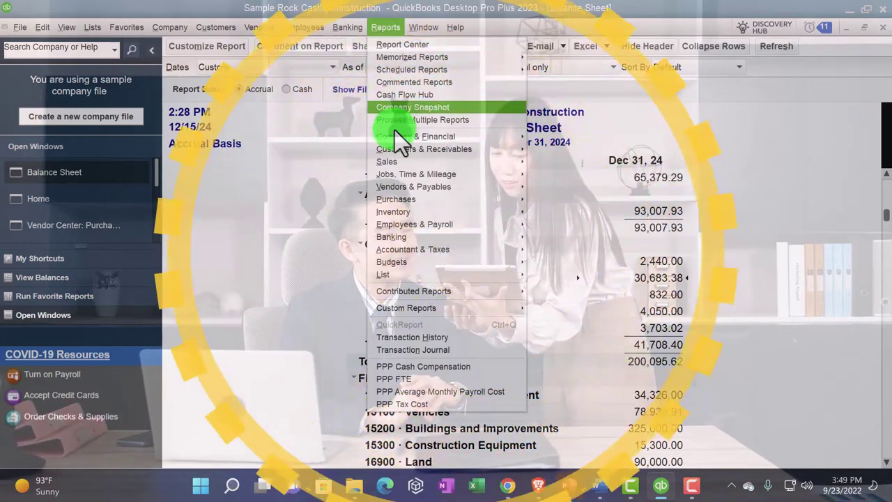
pyautogui.moveTo(512, 200)
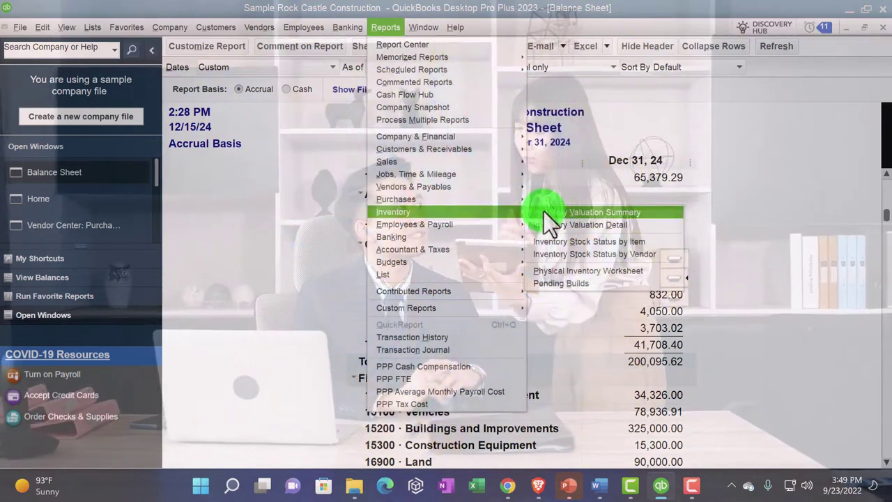
pyautogui.click(544, 211)
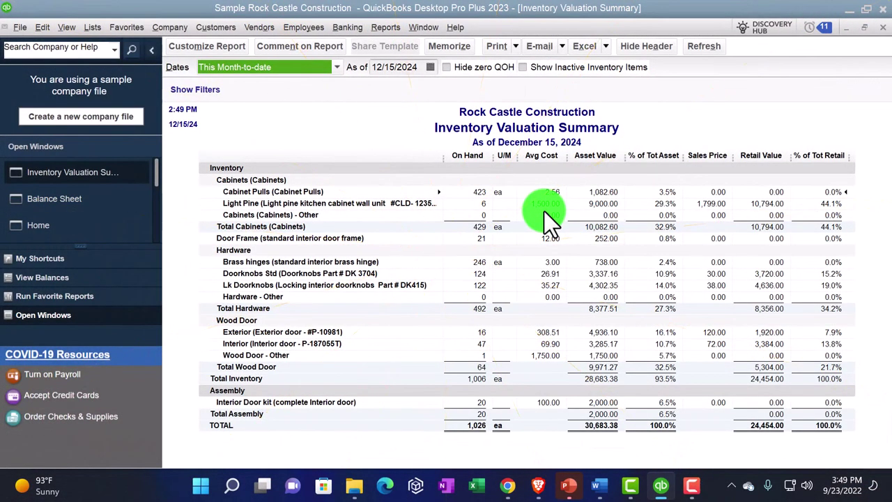
pyautogui.write('1224')
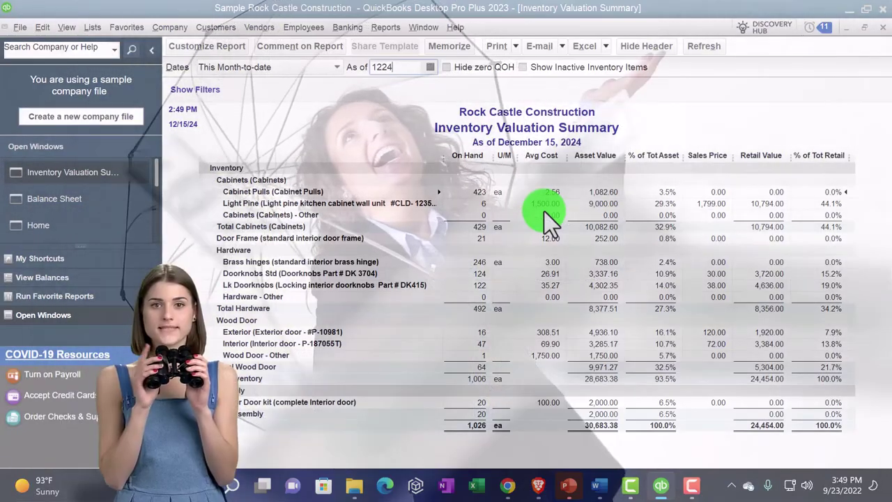
pyautogui.write('24')
pyautogui.press('BackSpace')
pyautogui.press('BackSpace')
pyautogui.press('BackSpace')
pyautogui.press('BackSpace')
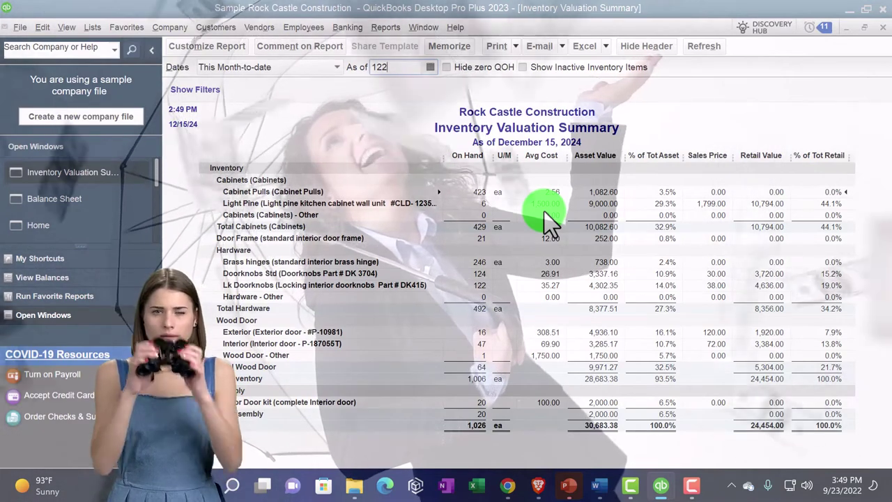
pyautogui.write('31/2024')
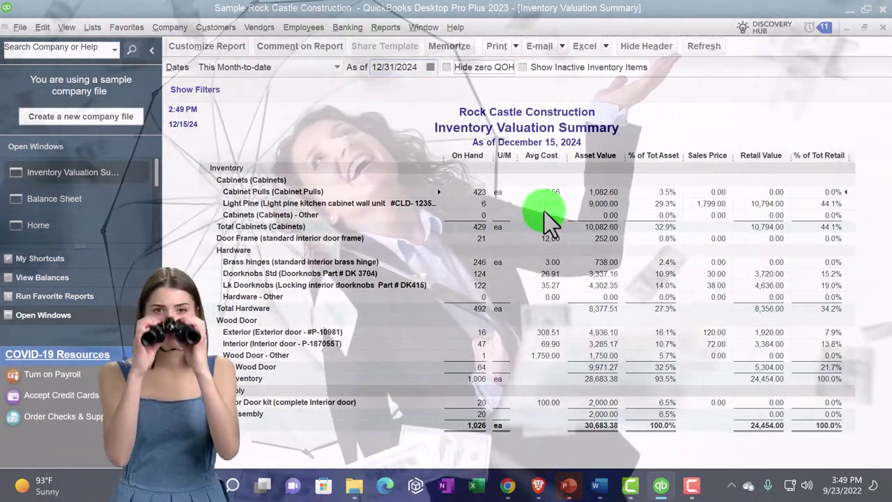
pyautogui.press('Tab')
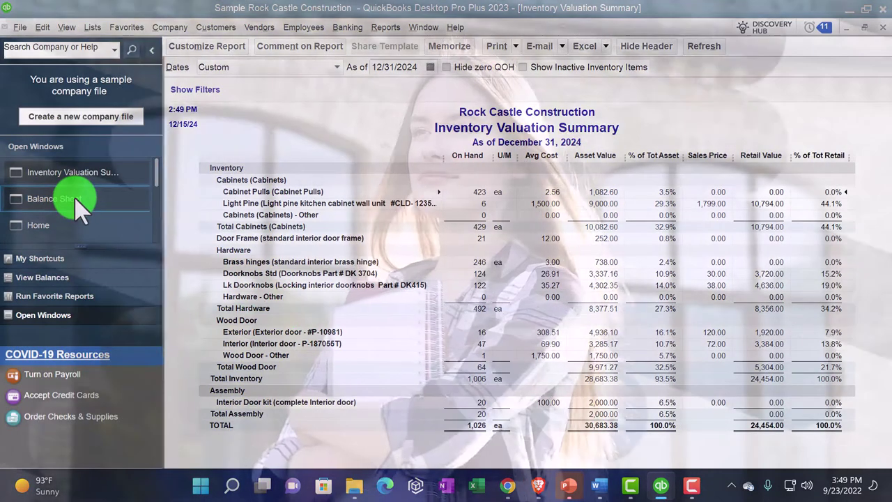
# Step: Check Inventory Asset on the Balance Sheet against the valuation report, and view the Receive Inventory options on the Home page
pyautogui.click(70, 199)
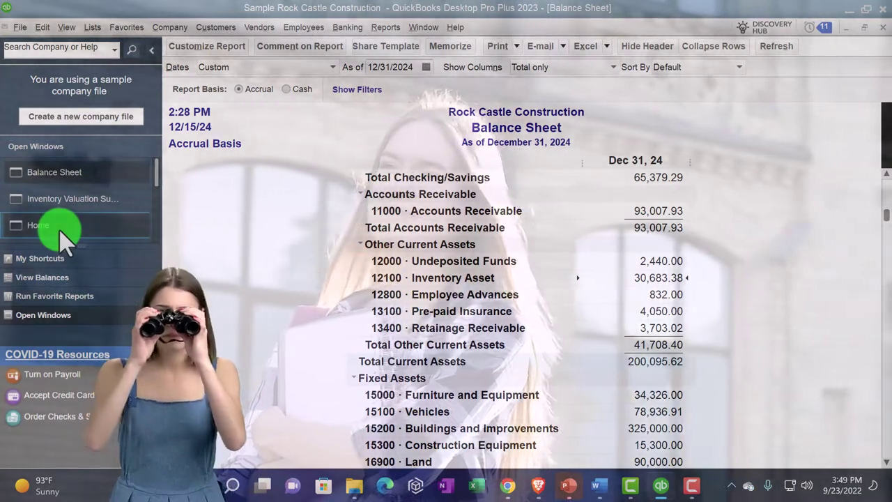
pyautogui.click(60, 231)
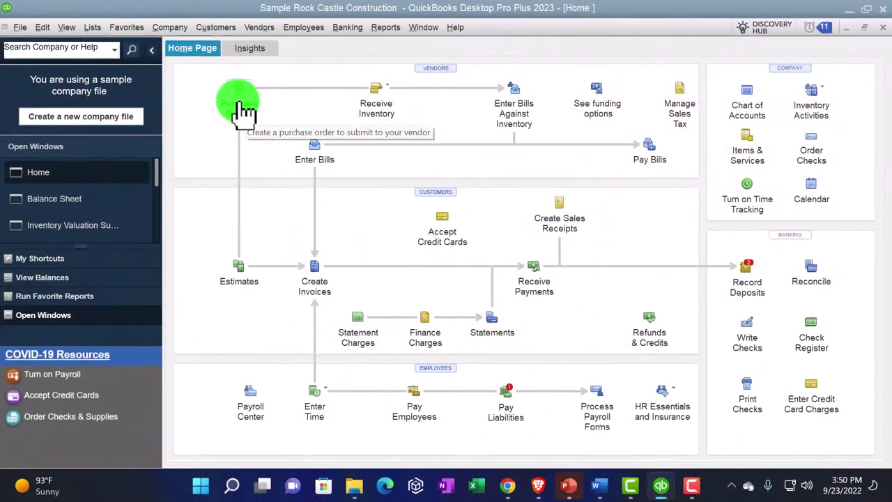
pyautogui.click(378, 89)
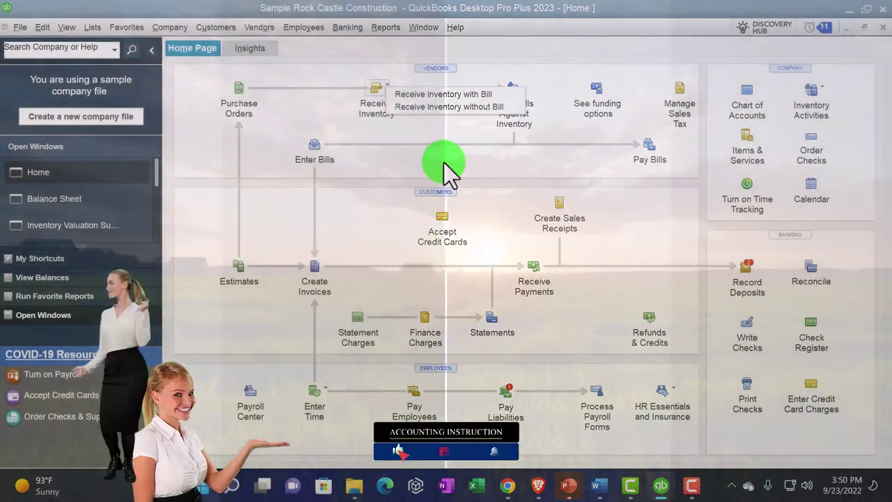
pyautogui.click(445, 162)
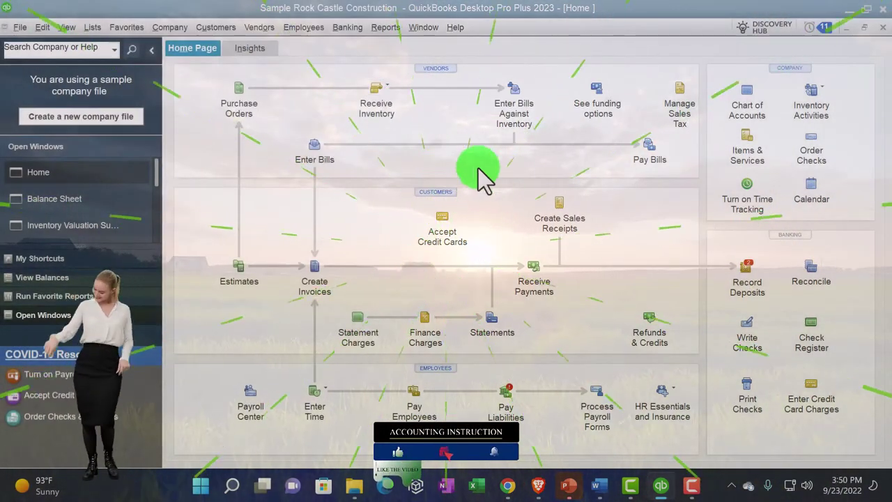